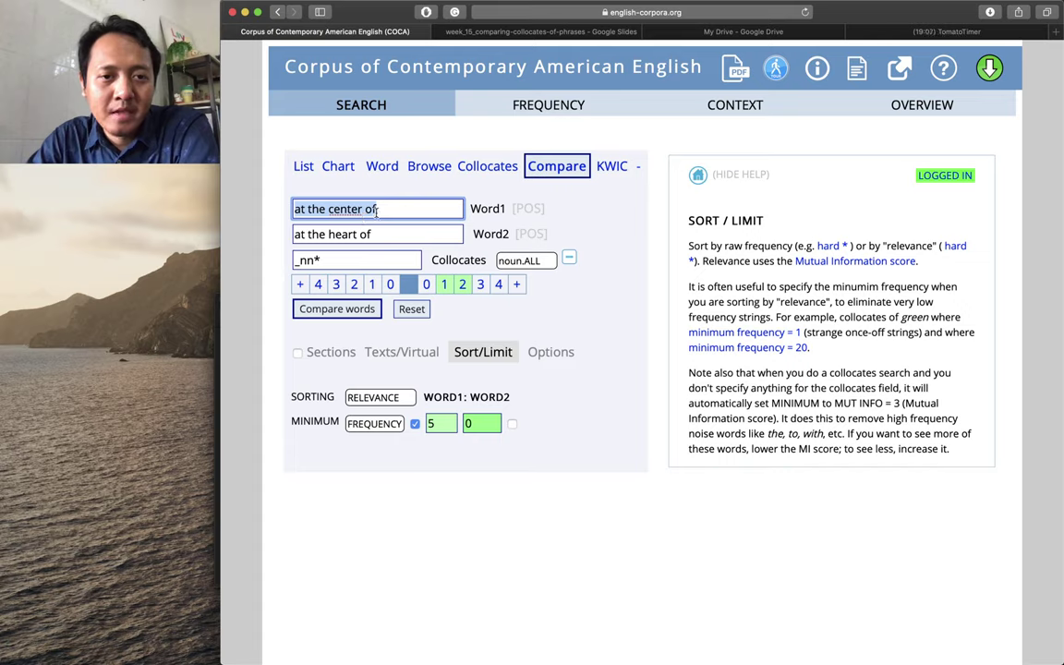
Point out 'at the center of', 'at the heart of' and the _nn* collocate pattern, then run the comparison
click(376, 210)
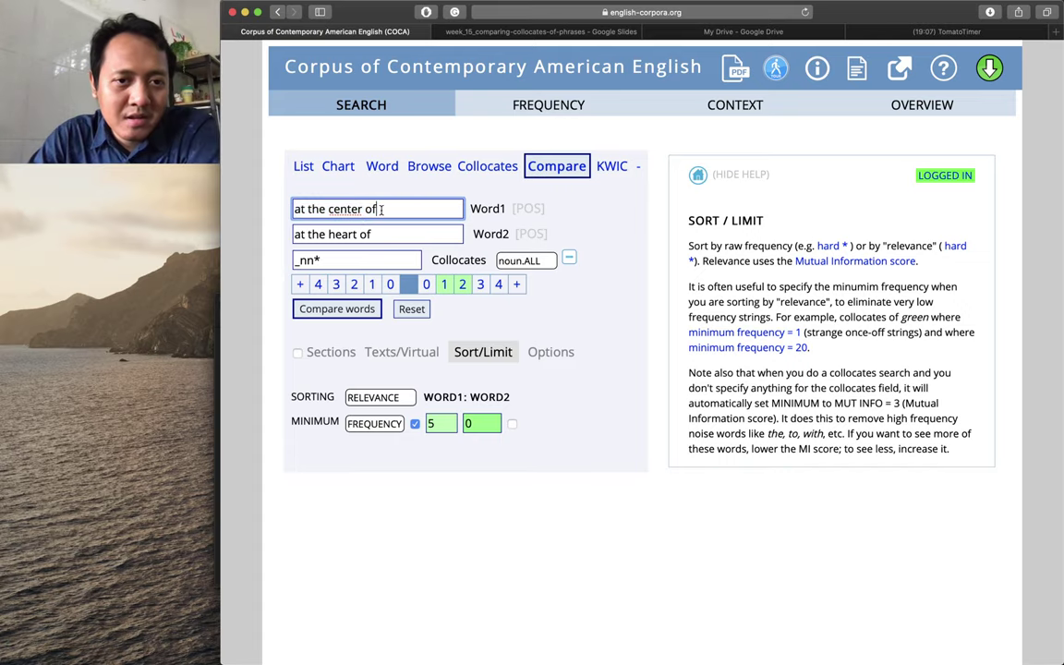
drag(376, 210, 301, 210)
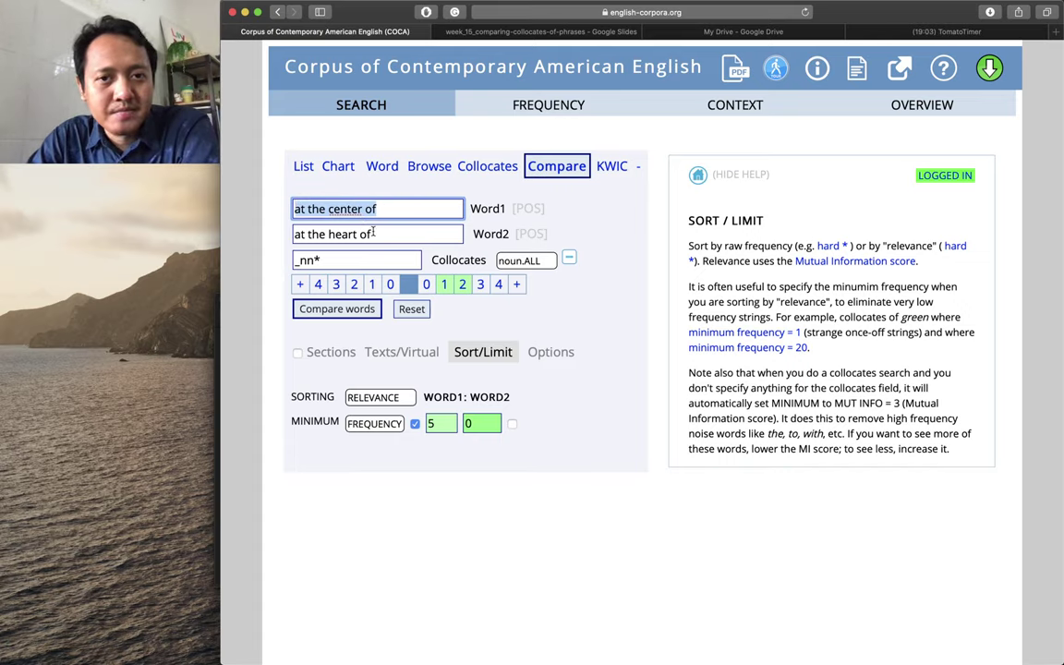
drag(374, 234, 288, 234)
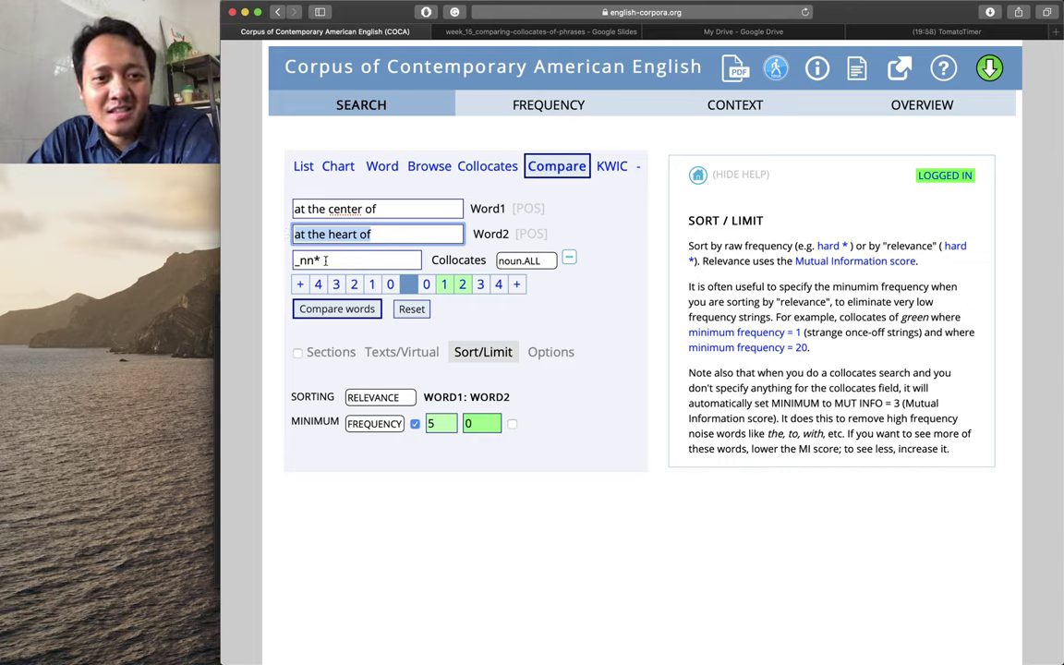
drag(323, 260, 287, 259)
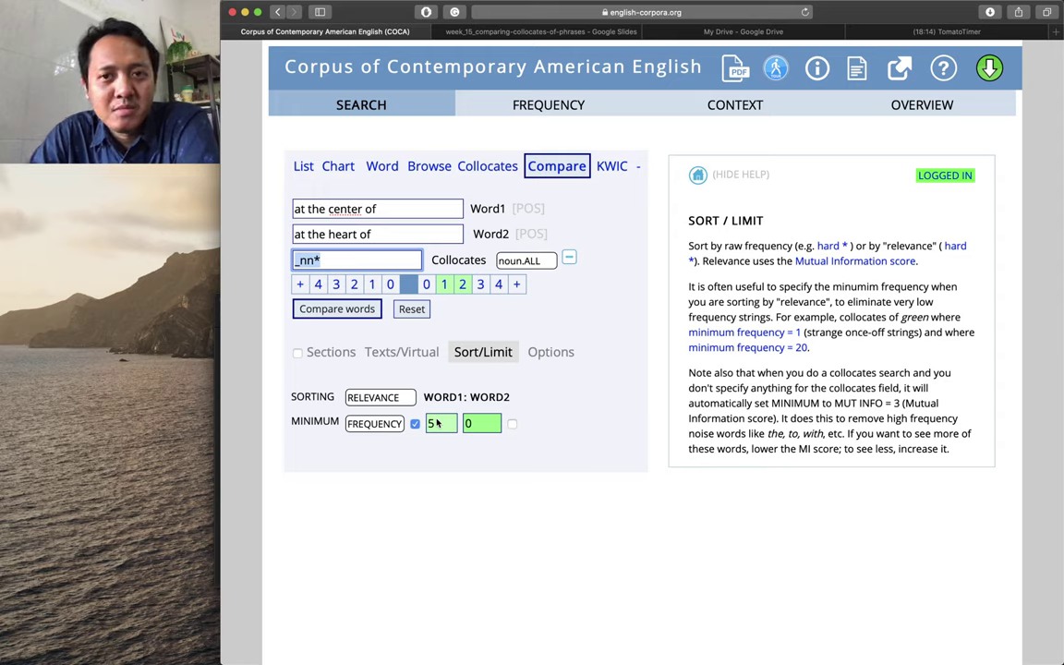
click(427, 451)
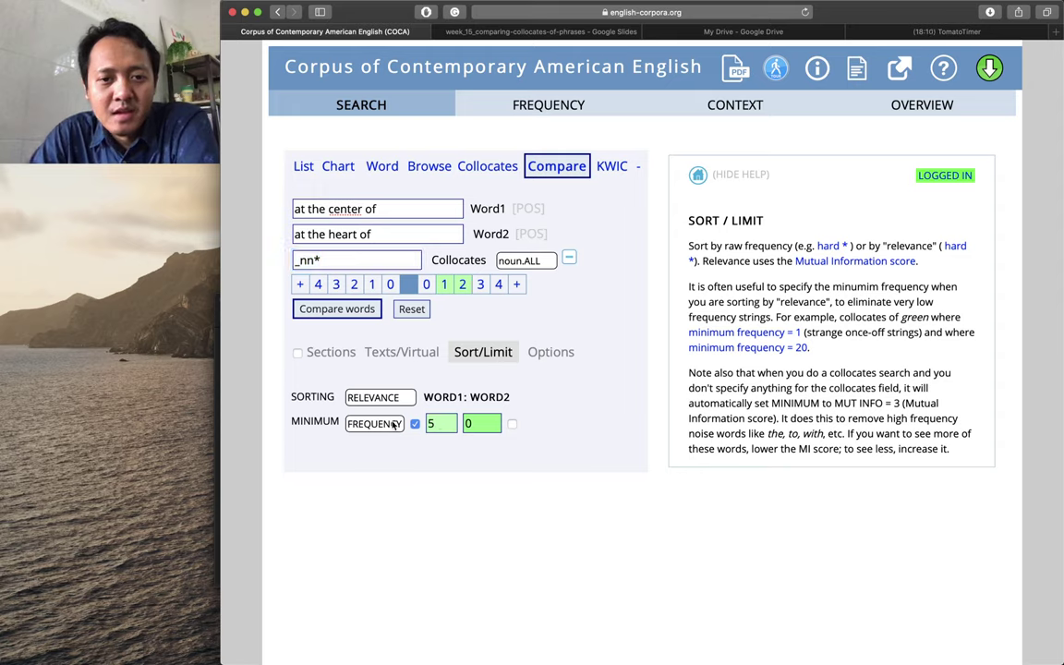
click(341, 316)
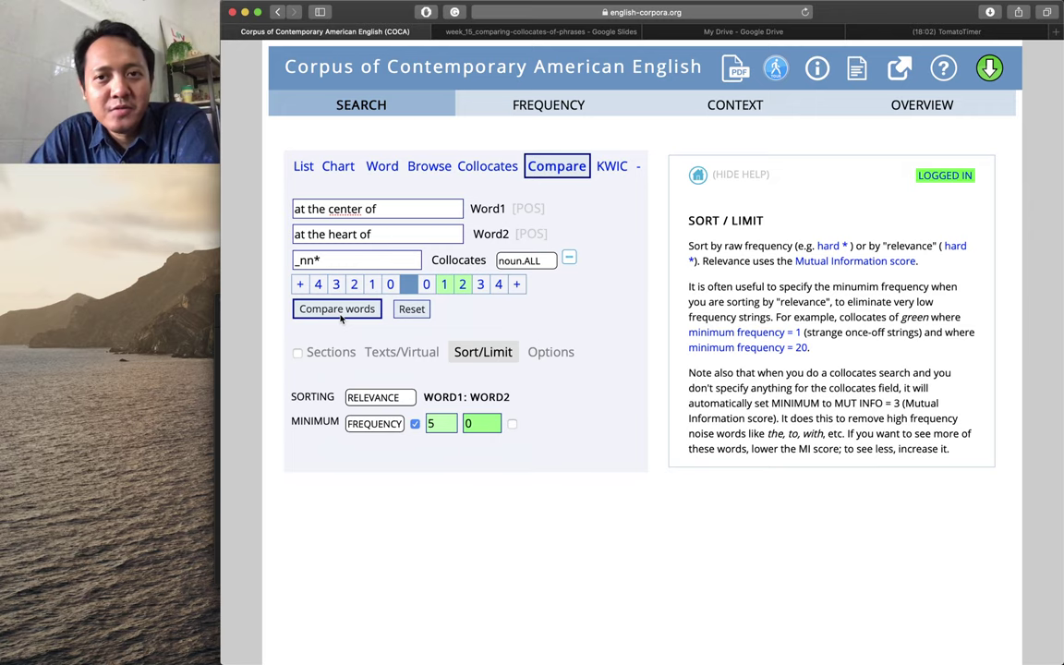
Scroll through the Word 1 (attention, town) and Word 2 (gold, democracy) noun collocate tables
scroll(382, 374, down, 1)
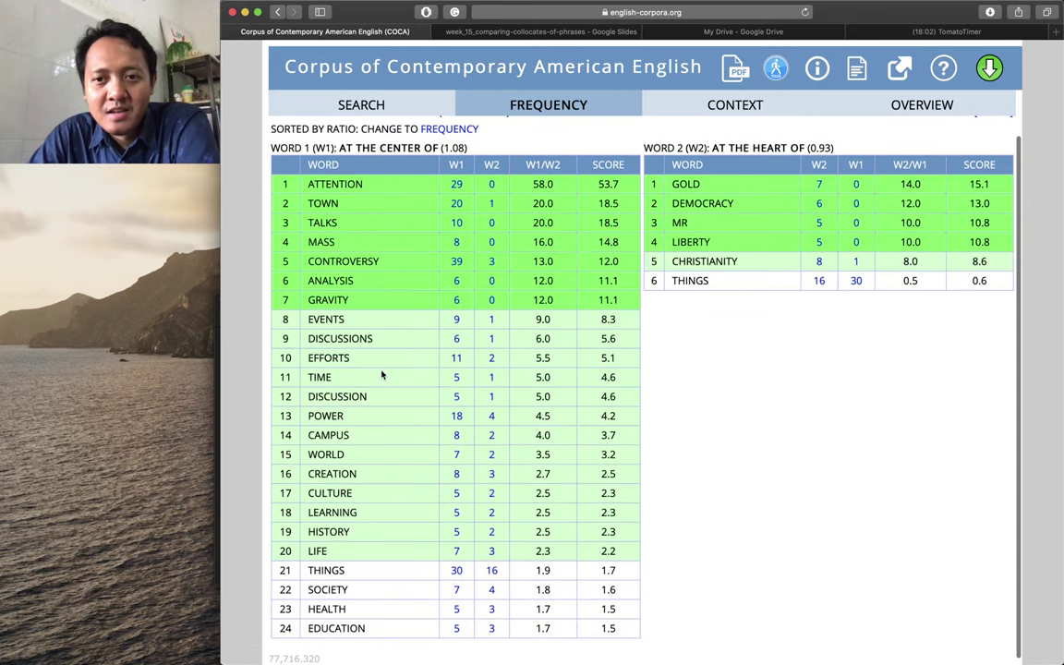
scroll(382, 374, down, 1)
scroll(382, 374, up, 1)
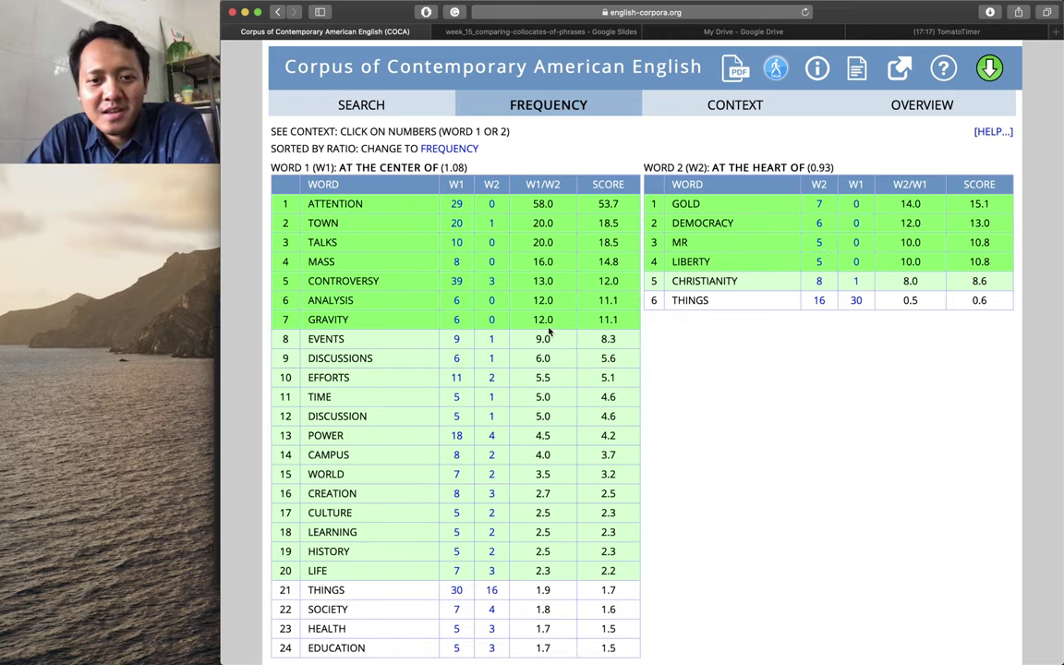
scroll(496, 346, down, 1)
scroll(499, 345, up, 1)
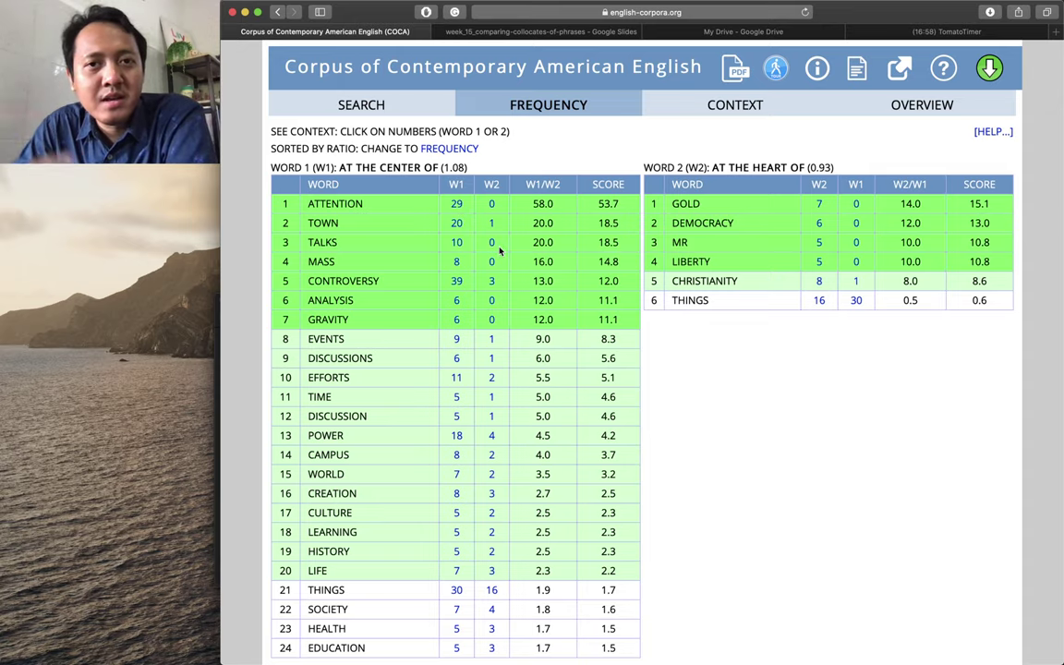
Replace the two phrases with 'growth in' and 'rise in' on the search form
click(417, 112)
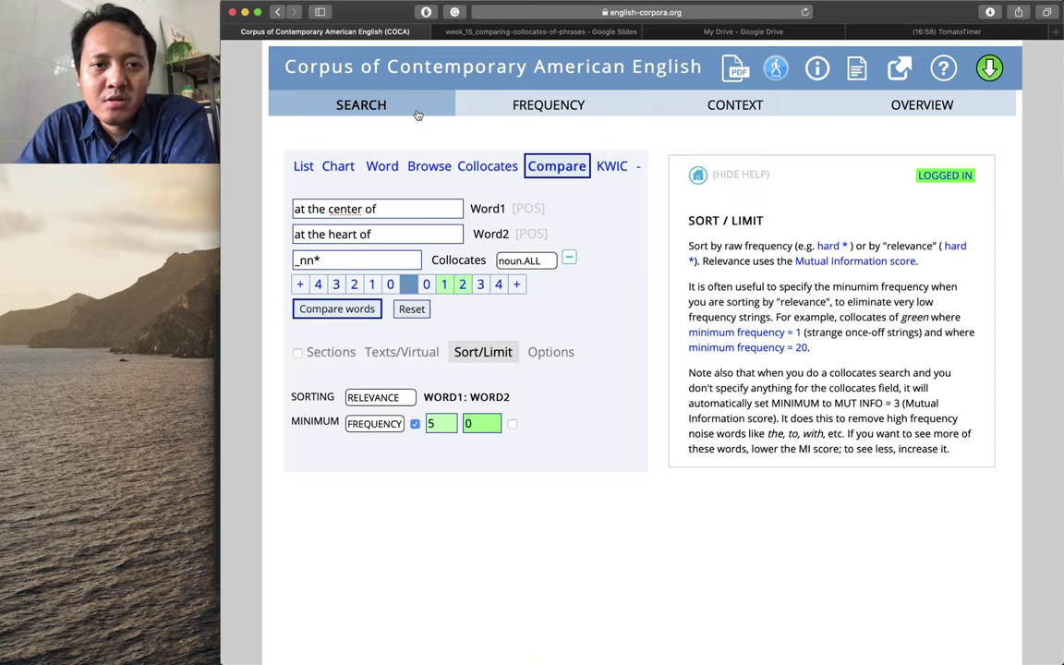
drag(379, 209, 281, 212)
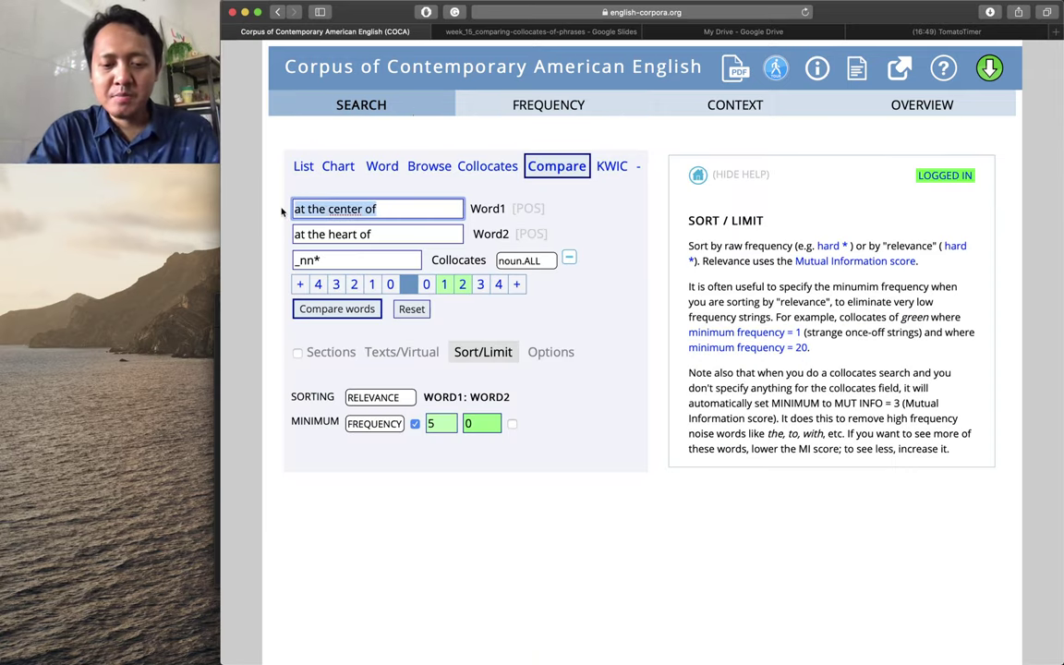
text(growth in)
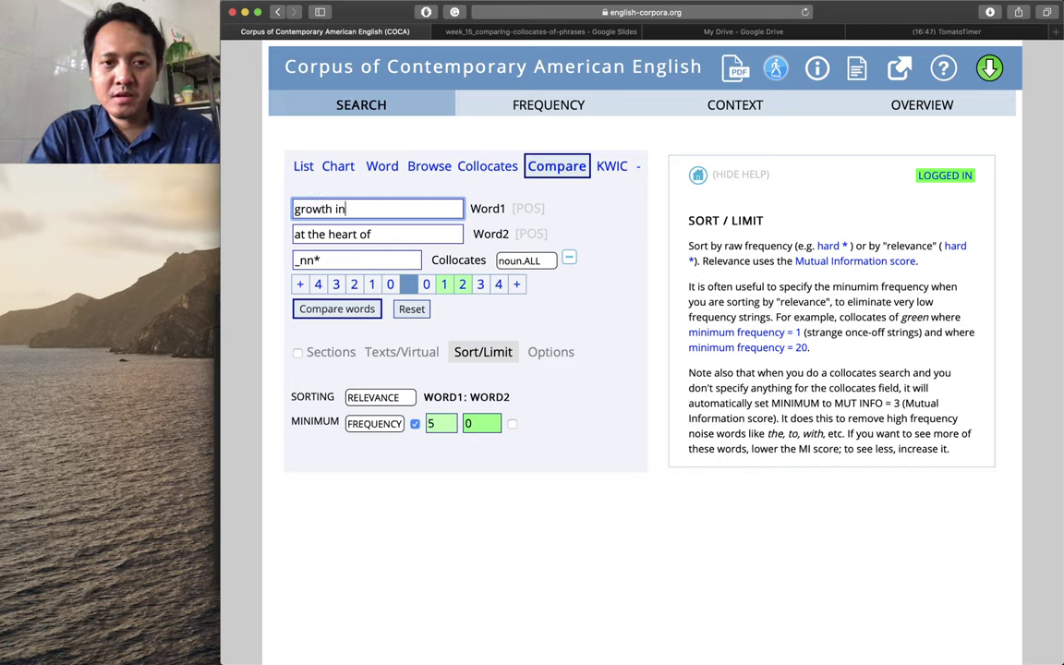
click(370, 235)
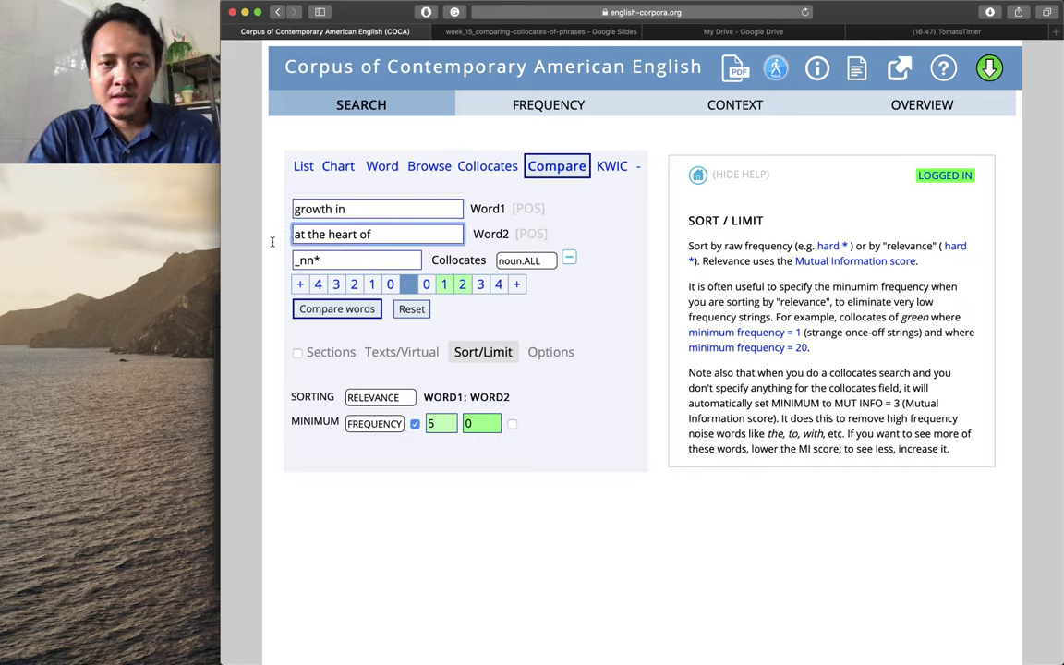
key(super+a)
text(rise i)
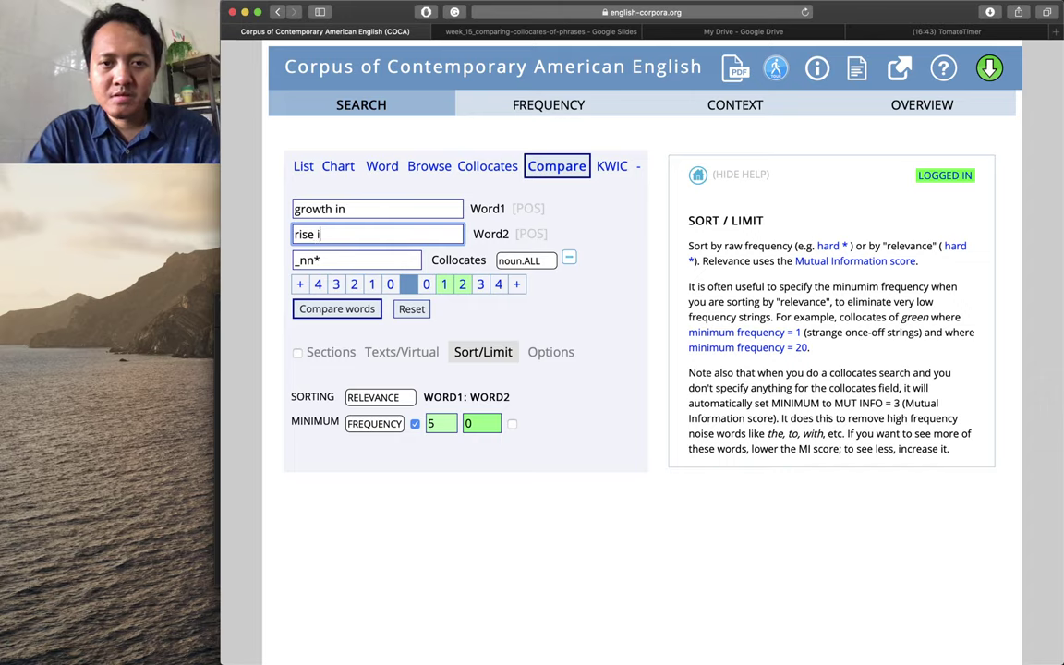
text(n)
click(570, 263)
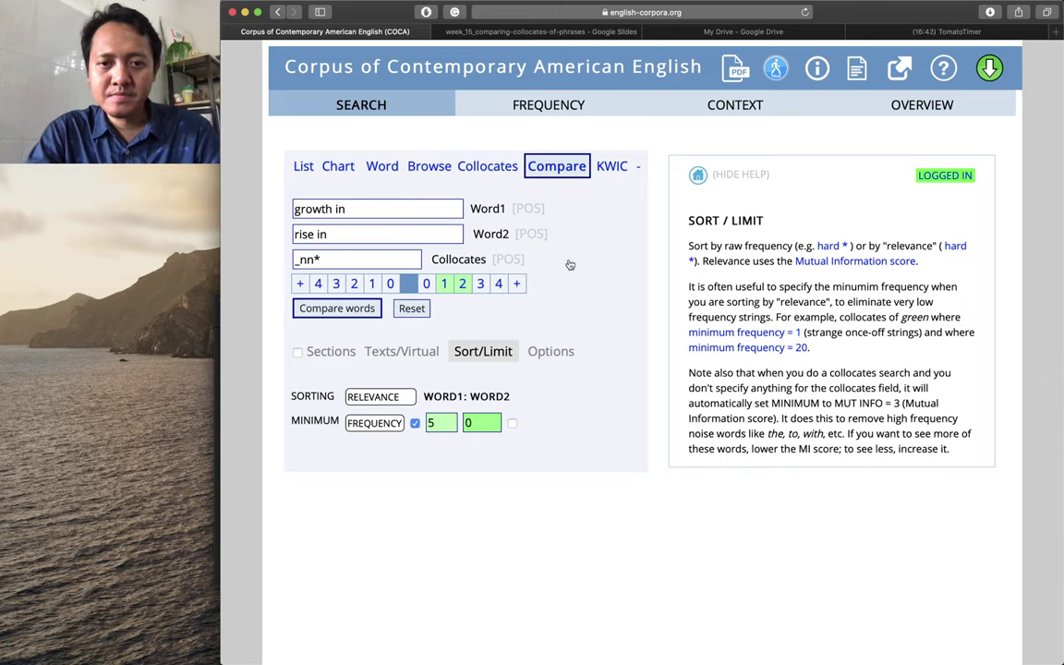
Restrict collocates to adj.ALL with a right span of 0, checking the lesson slides
click(508, 260)
click(514, 260)
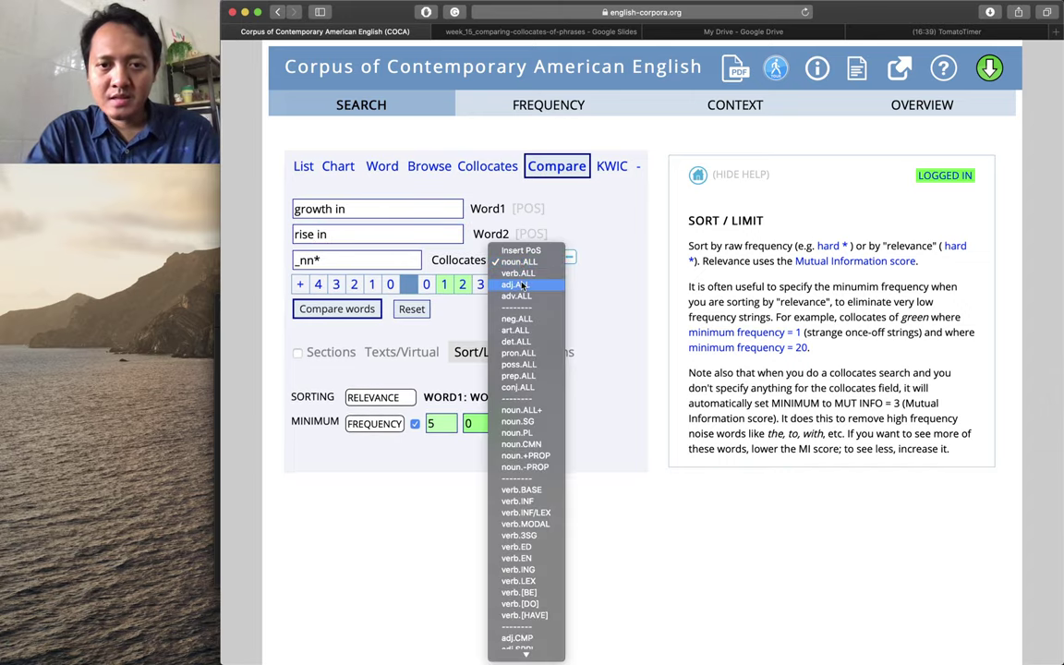
click(522, 286)
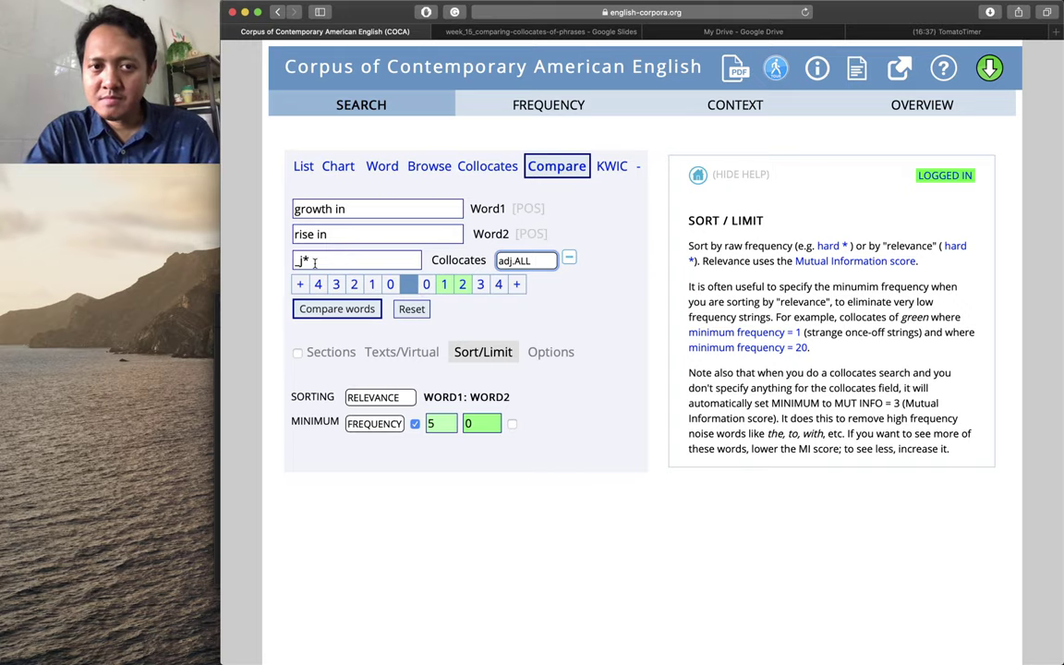
click(427, 286)
click(516, 30)
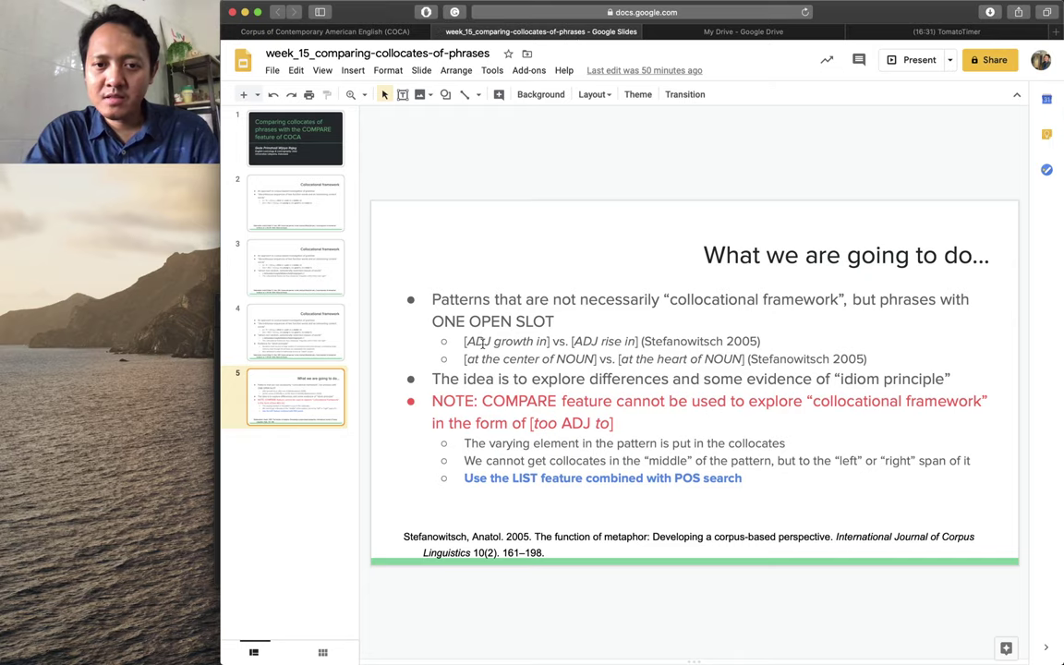
click(342, 34)
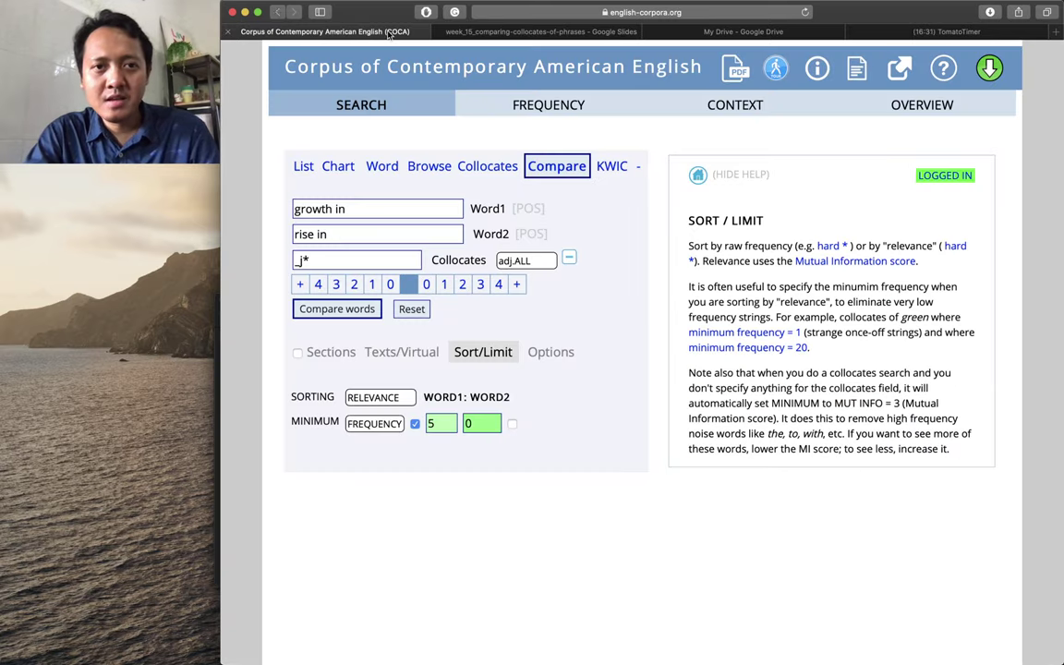
Set the left span to 1 and compare 'growth in' with 'rise in'
click(372, 286)
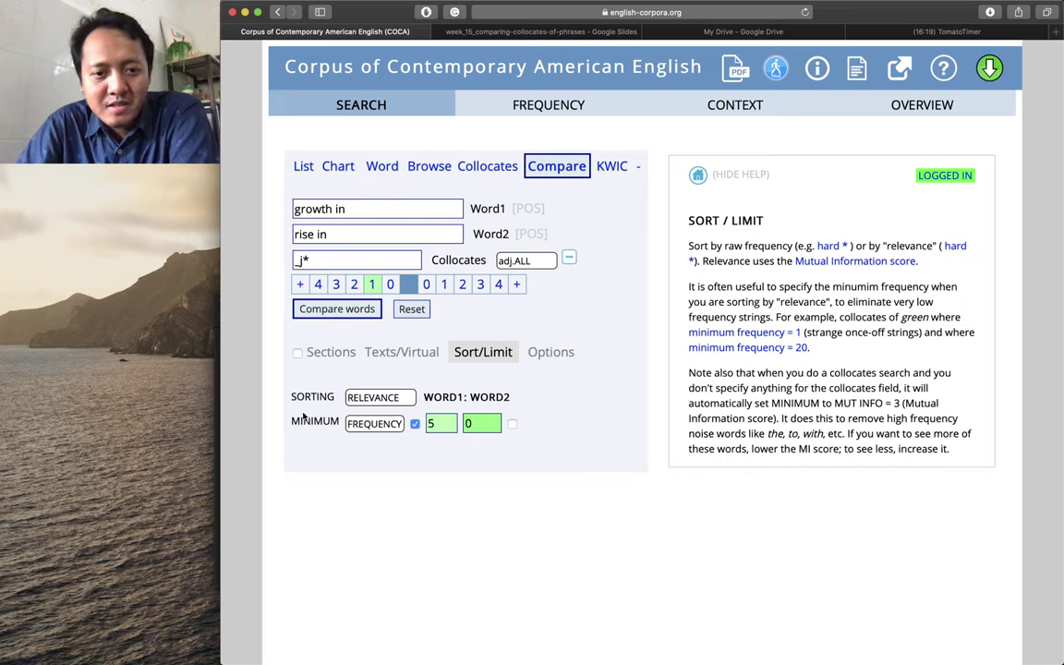
click(337, 309)
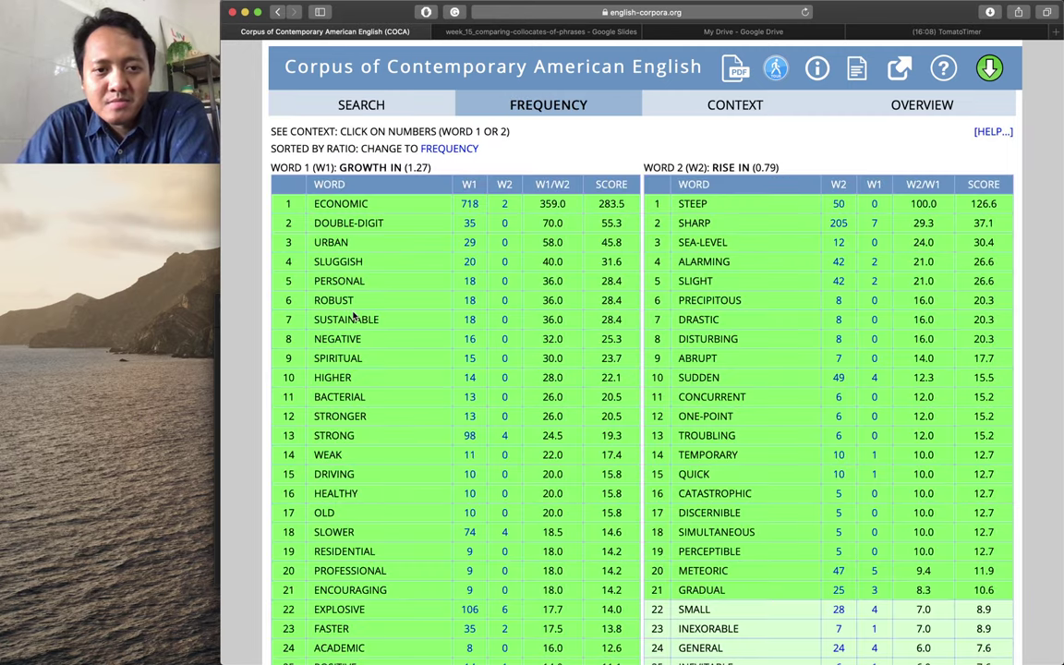
Scroll the adjective tables: economic, double-digit for 'growth in'; steep, sharp for 'rise in'
scroll(411, 350, down, 3)
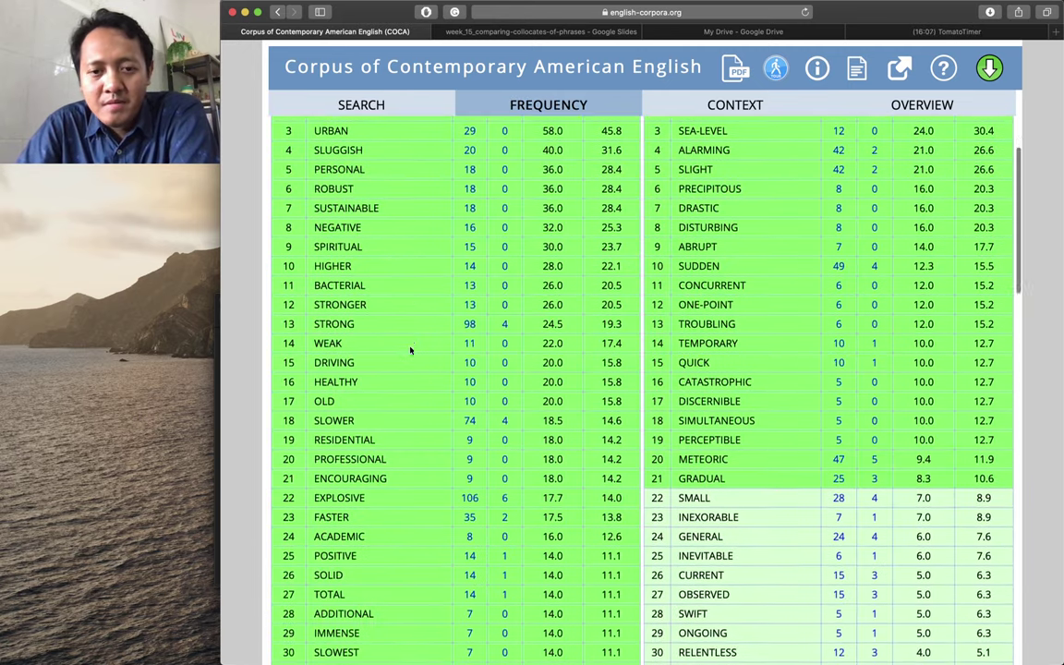
scroll(411, 350, up, 3)
scroll(370, 409, down, 5)
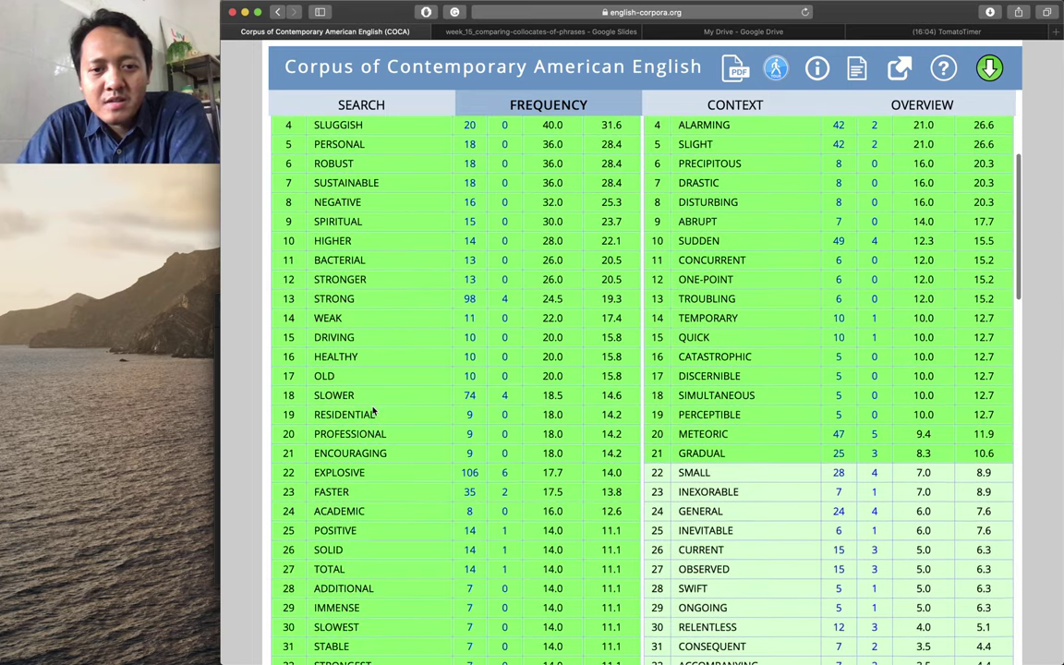
scroll(373, 411, up, 5)
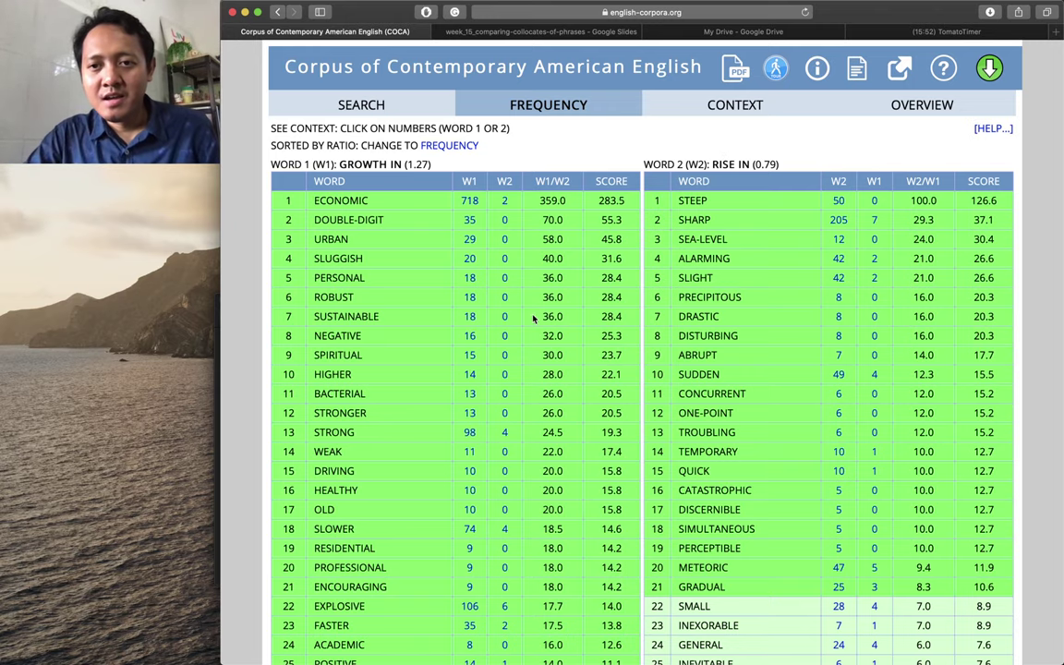
scroll(533, 319, down, 2)
scroll(533, 319, down, 1)
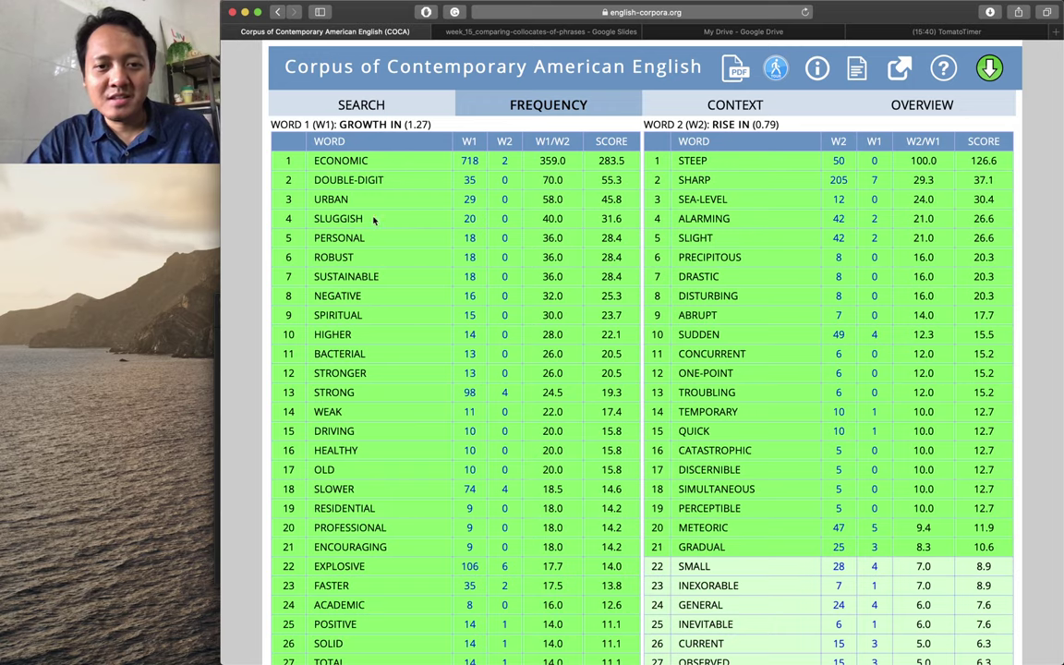
scroll(370, 359, up, 1)
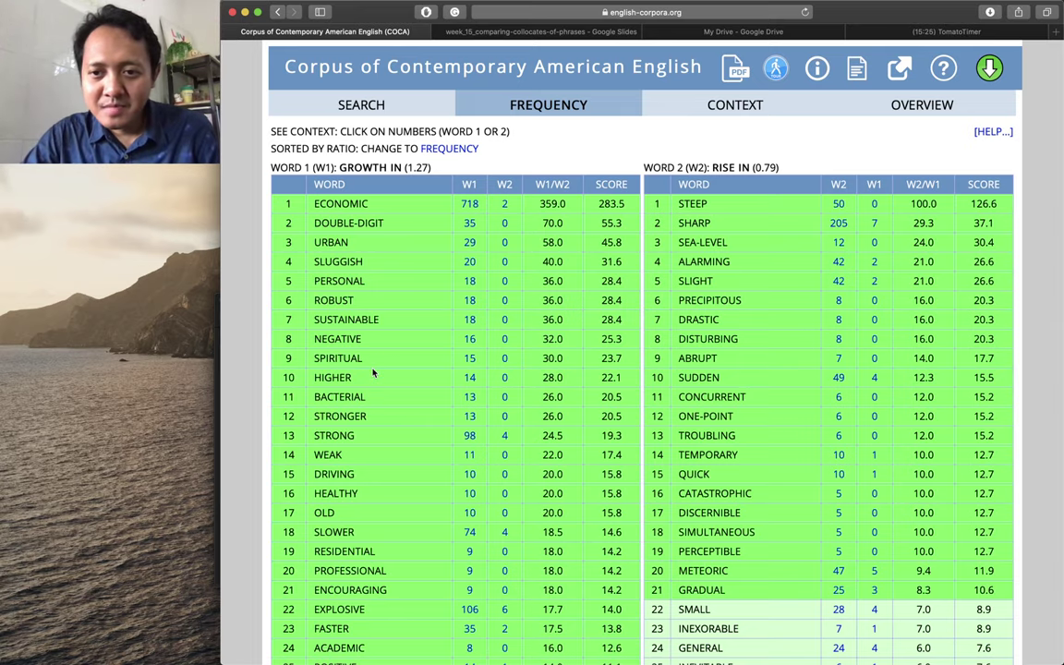
scroll(373, 372, down, 2)
scroll(373, 372, up, 2)
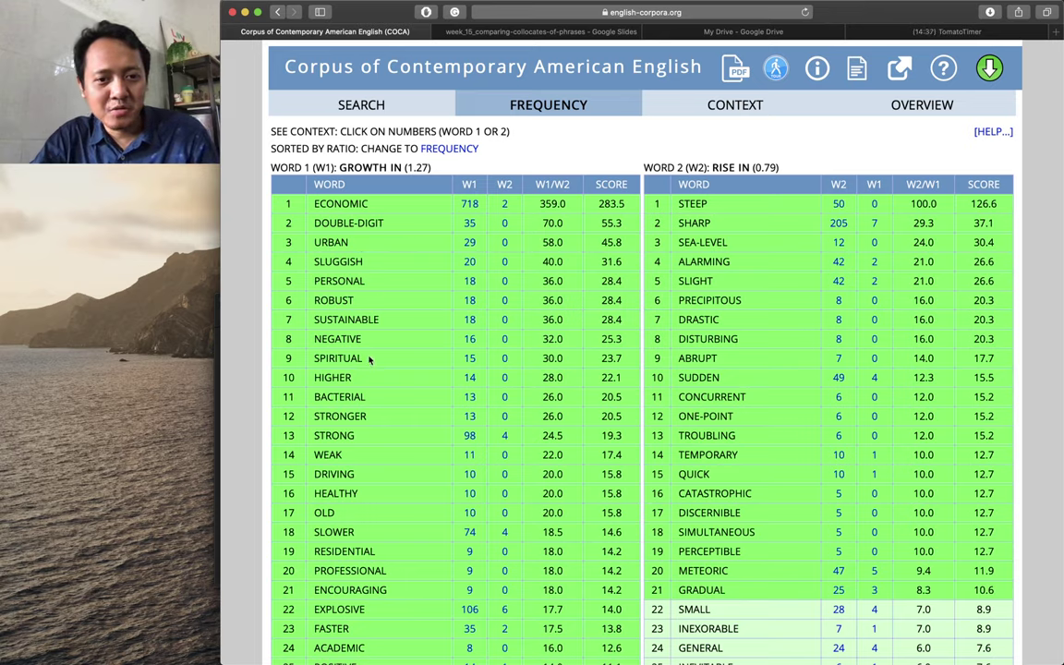
scroll(368, 408, down, 3)
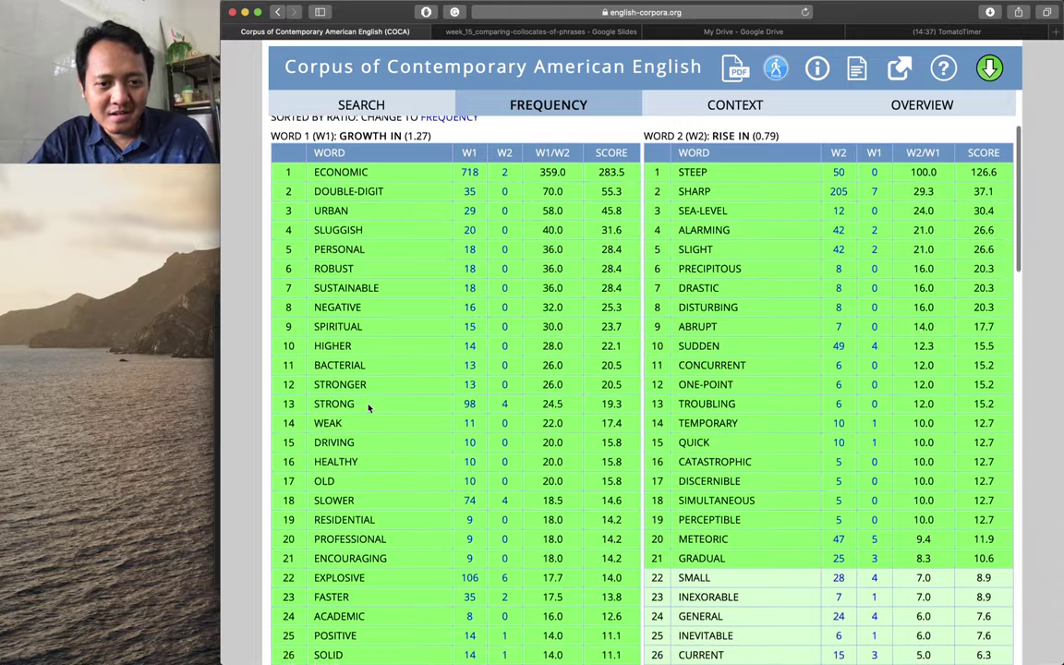
scroll(367, 408, down, 2)
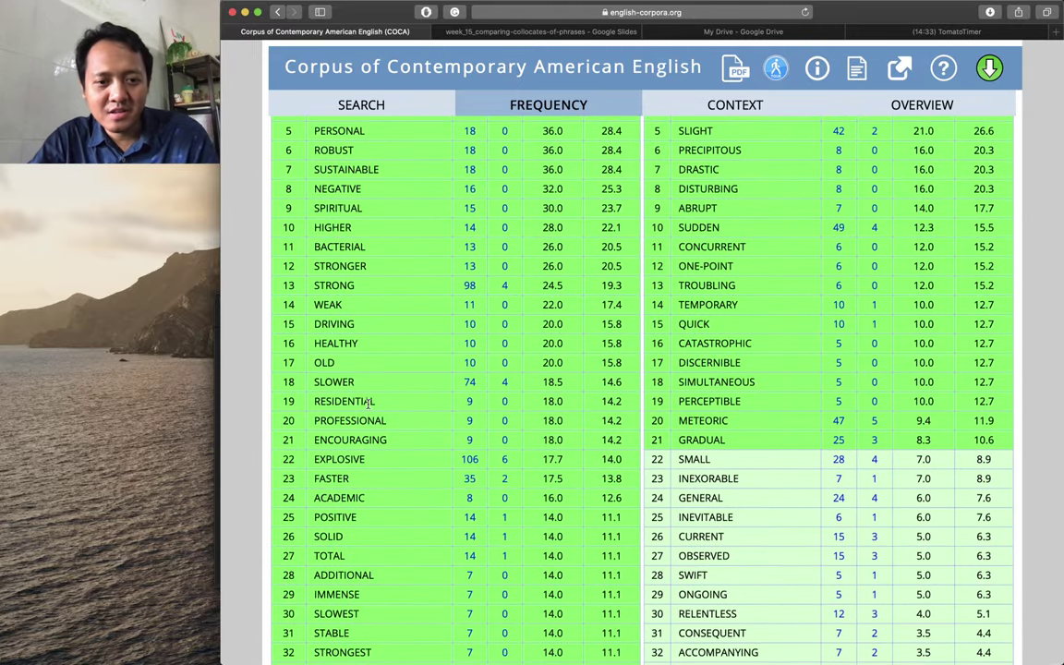
scroll(380, 499, down, 2)
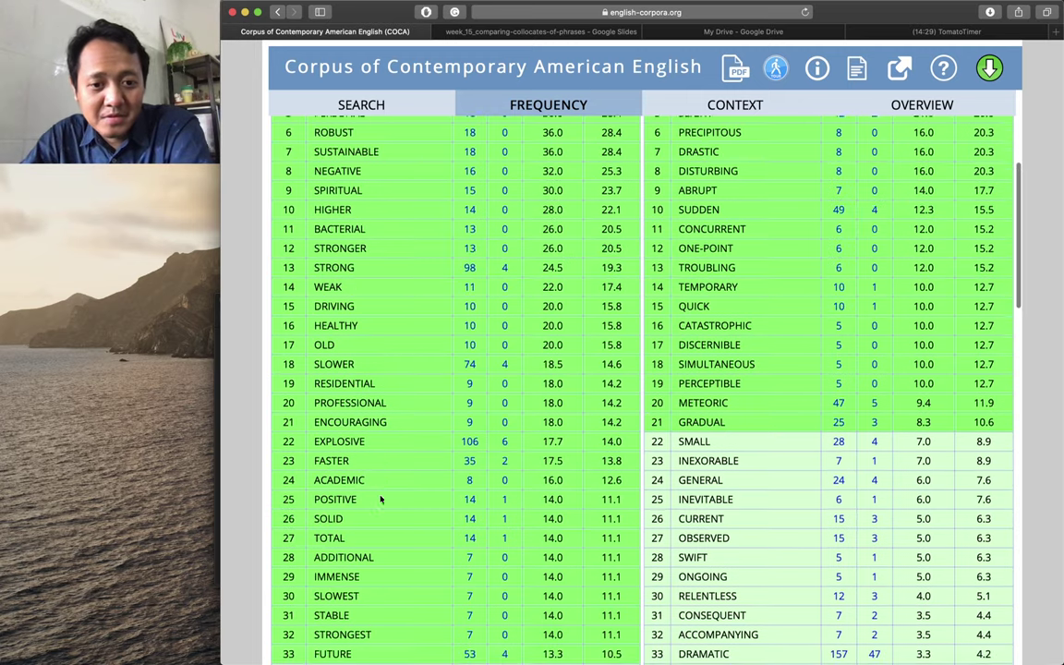
scroll(380, 499, up, 8)
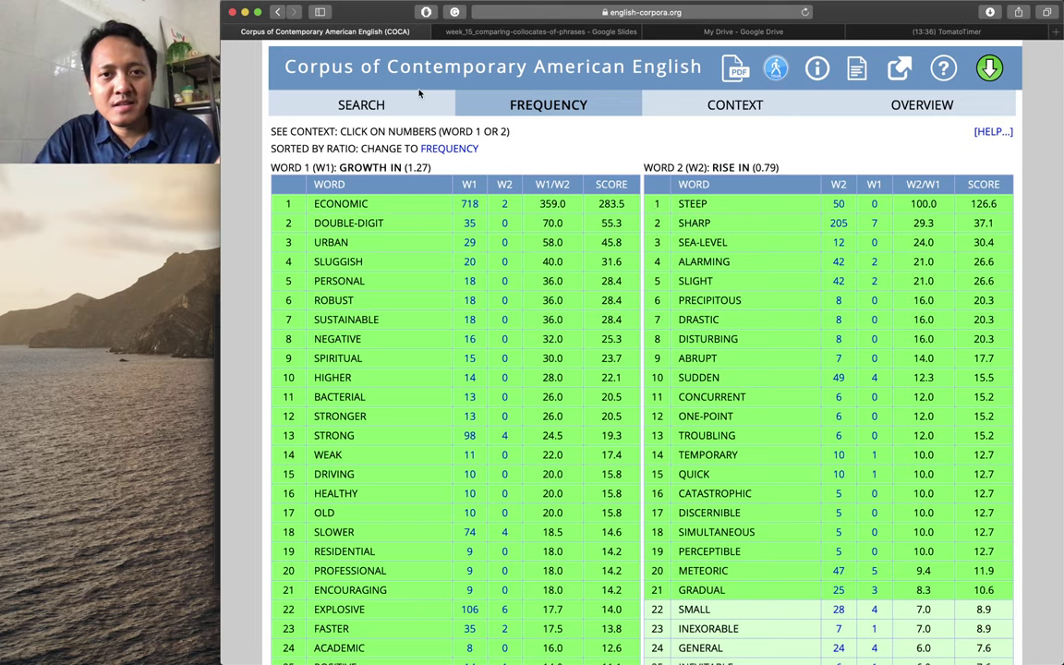
click(454, 34)
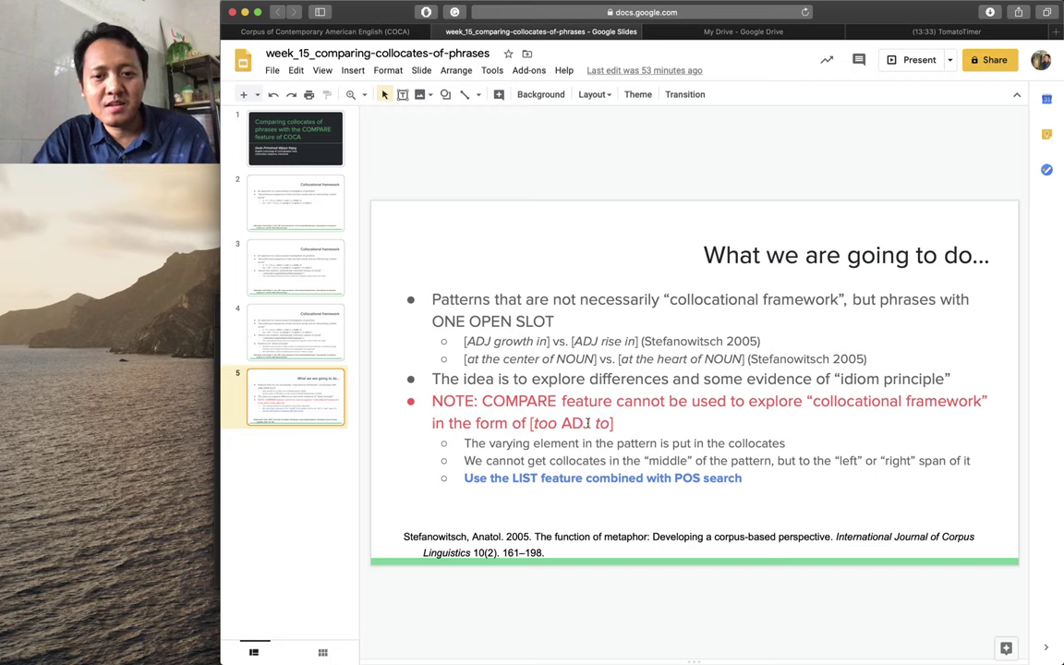
click(371, 34)
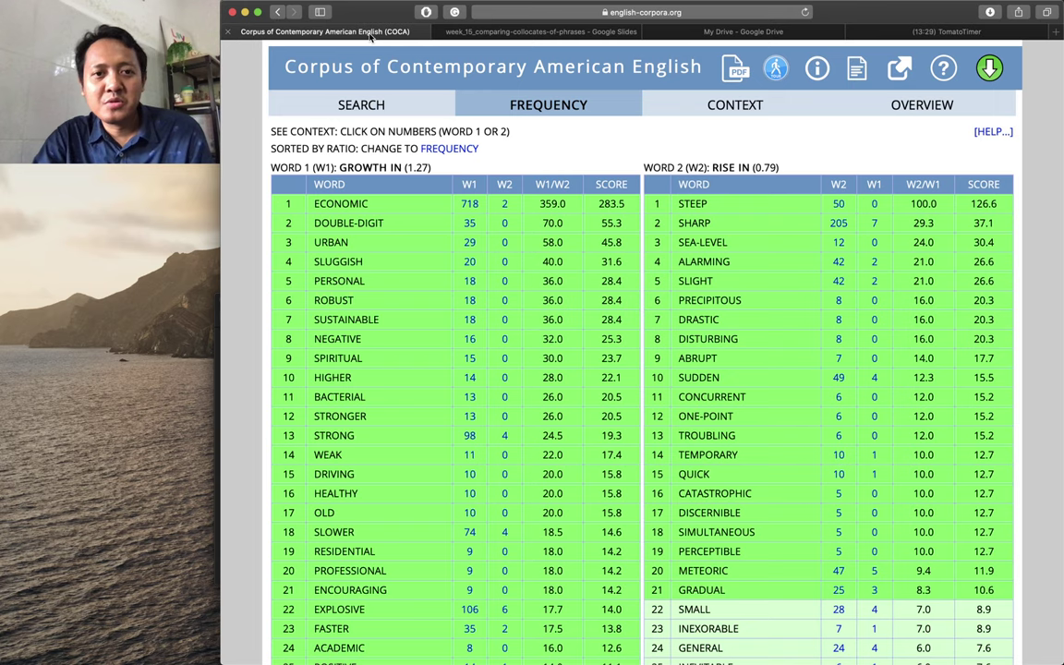
Switch to a List search and replace 'growth in' with the query 'too ADJ to'
click(354, 106)
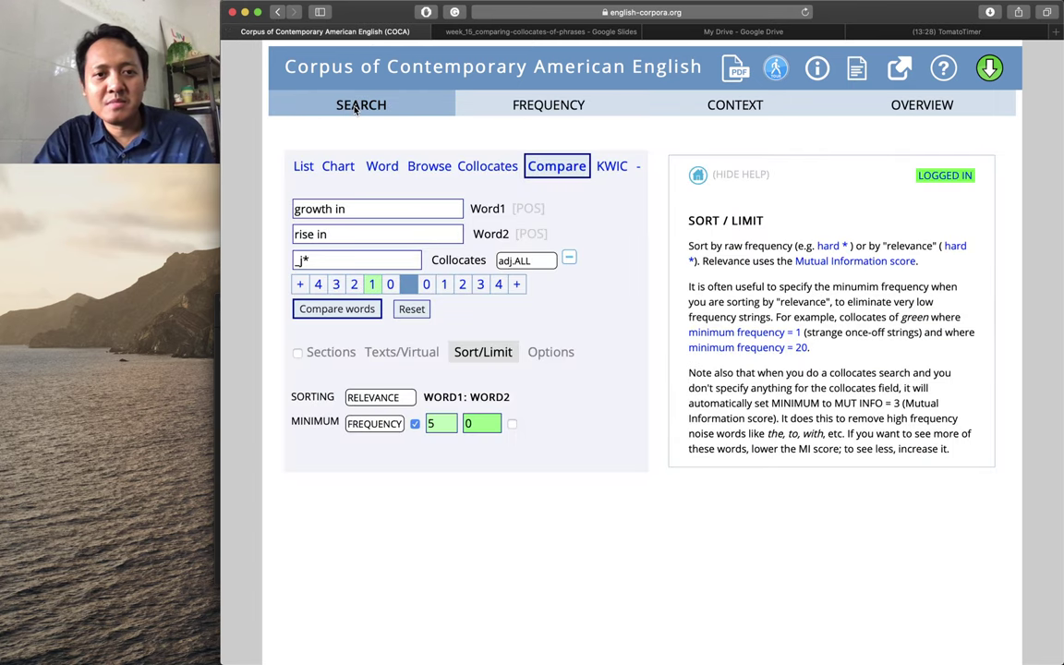
click(304, 167)
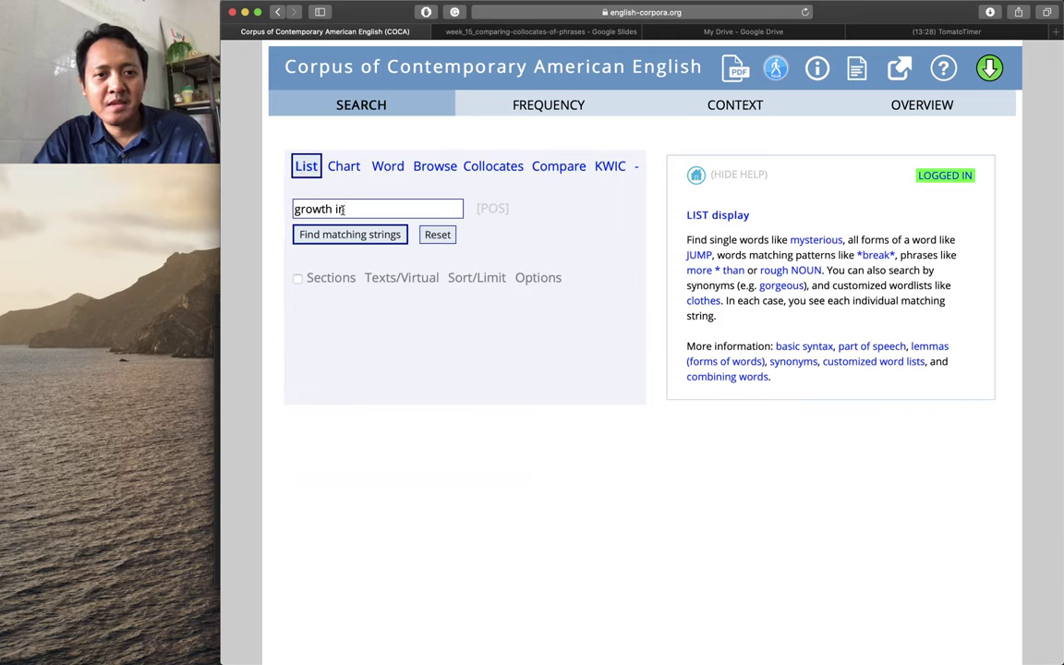
drag(342, 210, 291, 211)
text(too )
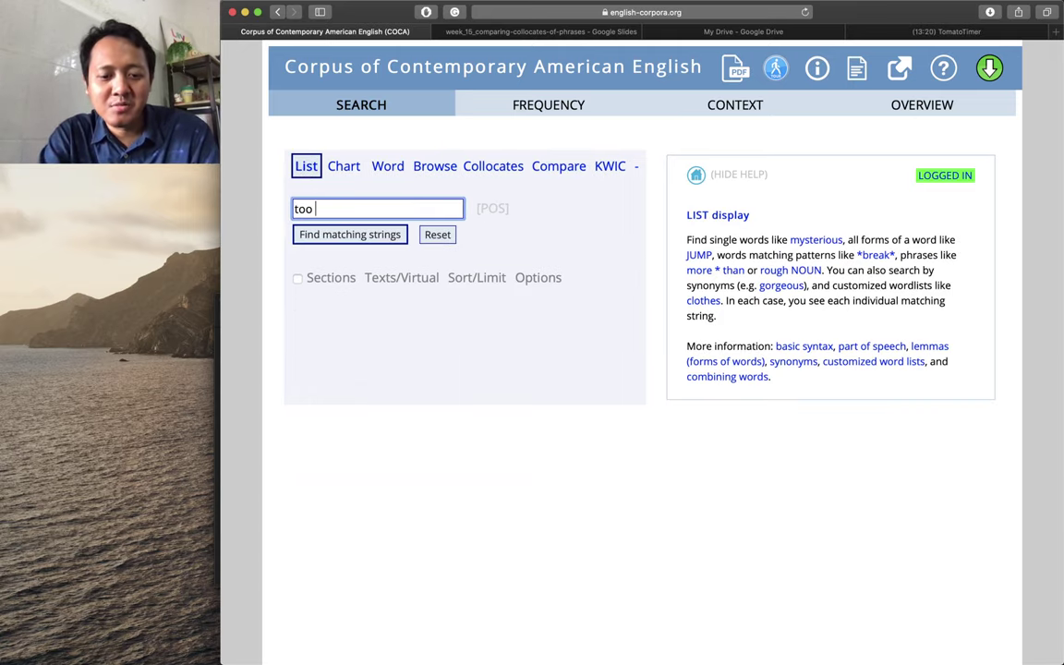
text(ADJ )
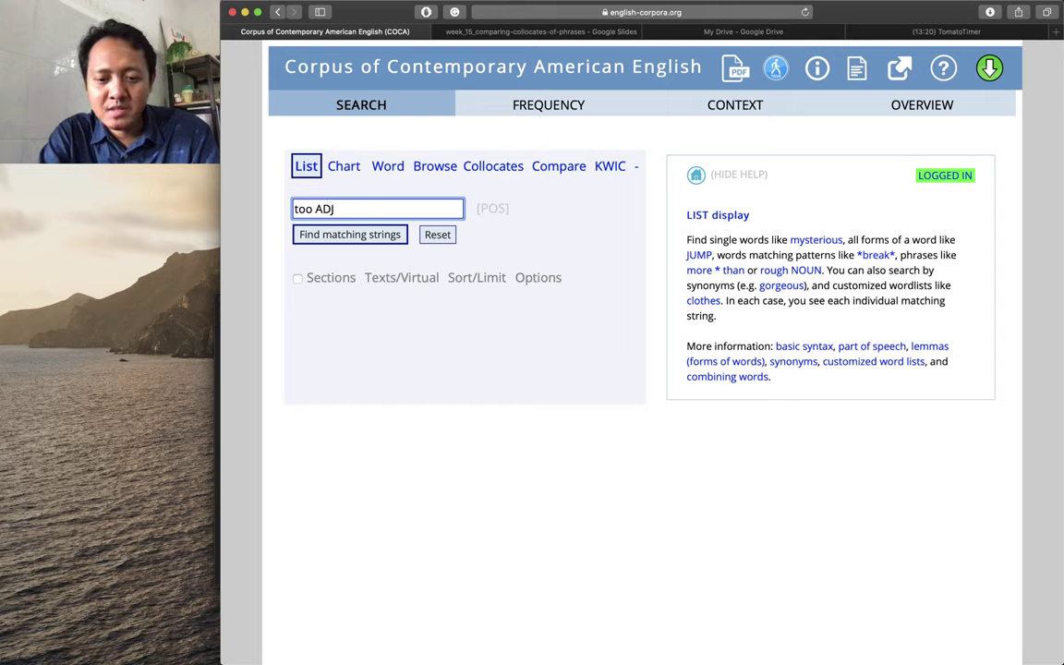
text(to VERB)
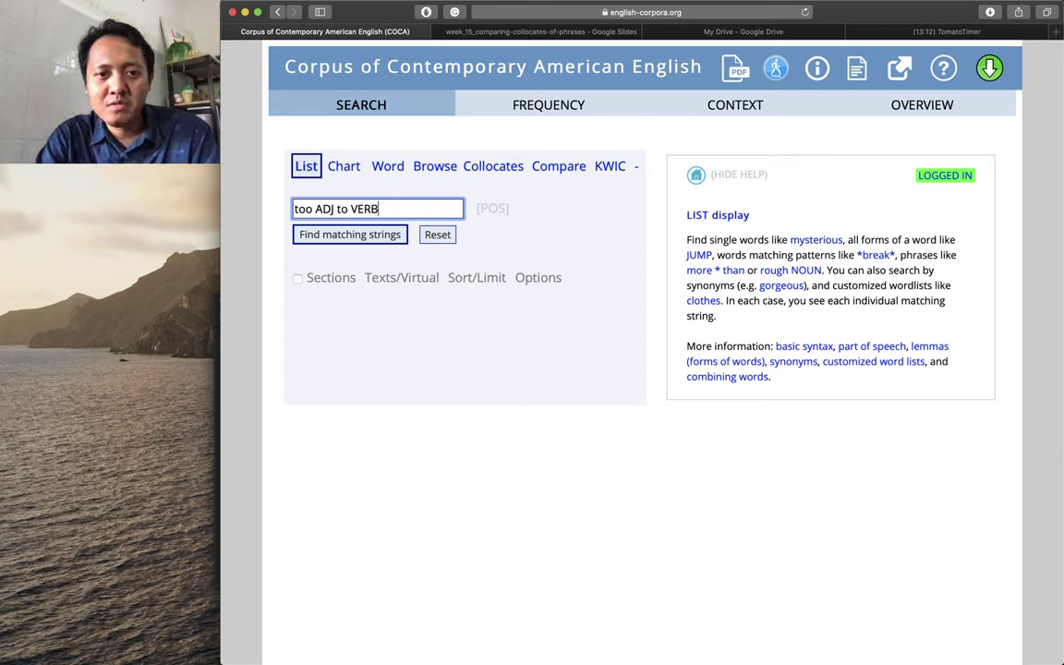
key(BackSpace)
key(BackSpace)
key(BackSpace)
key(BackSpace)
key(BackSpace)
Append the verb.INF/LEX tag _vvi* to the query and find matching strings
click(499, 211)
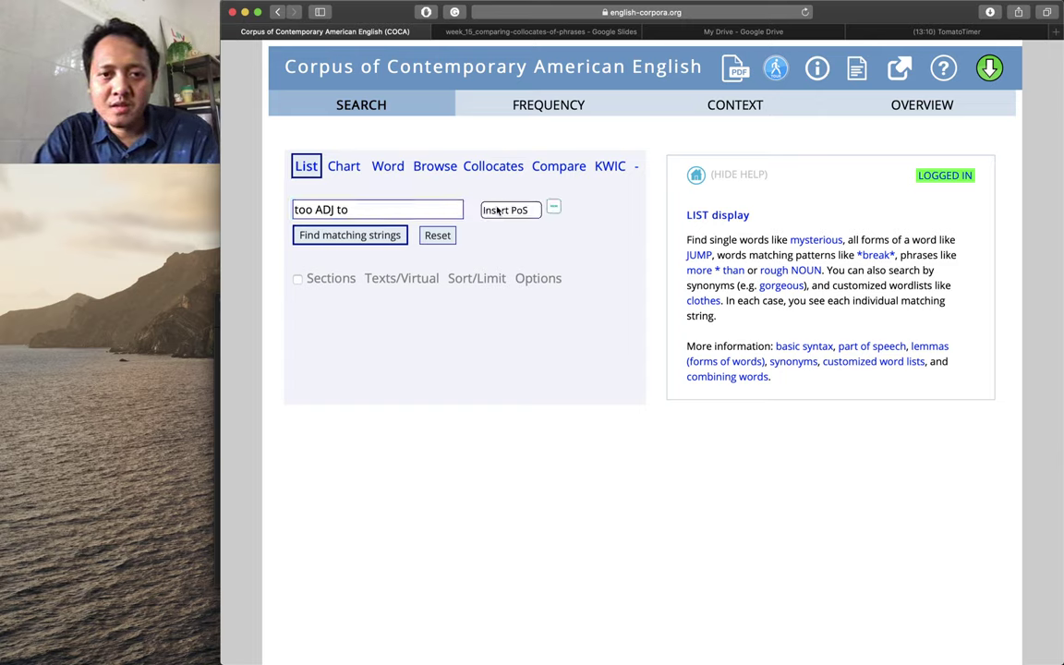
click(506, 210)
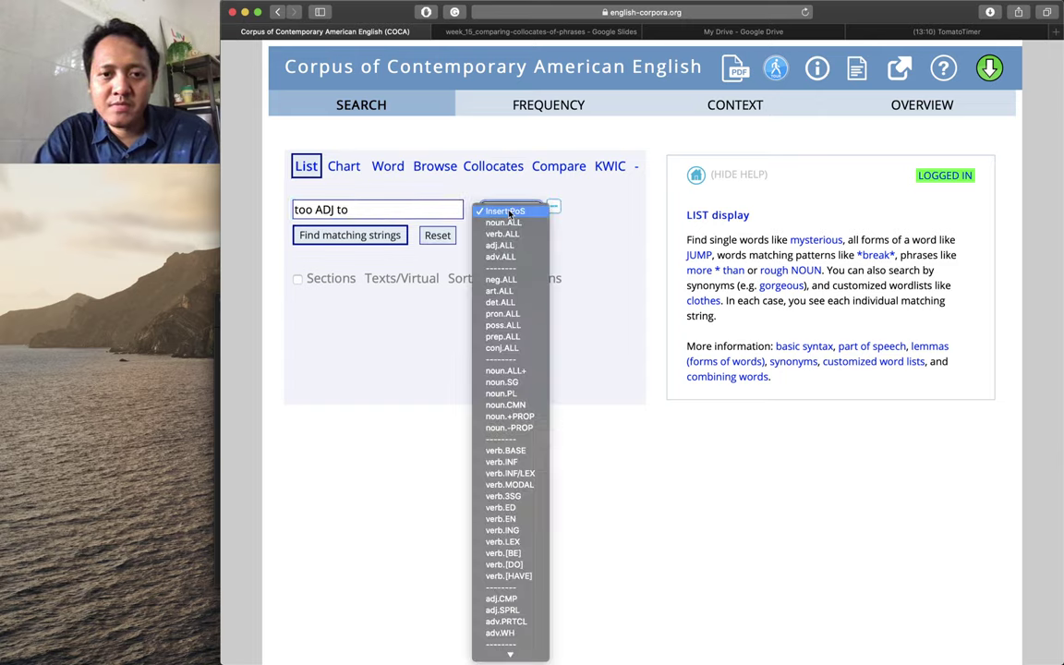
click(510, 473)
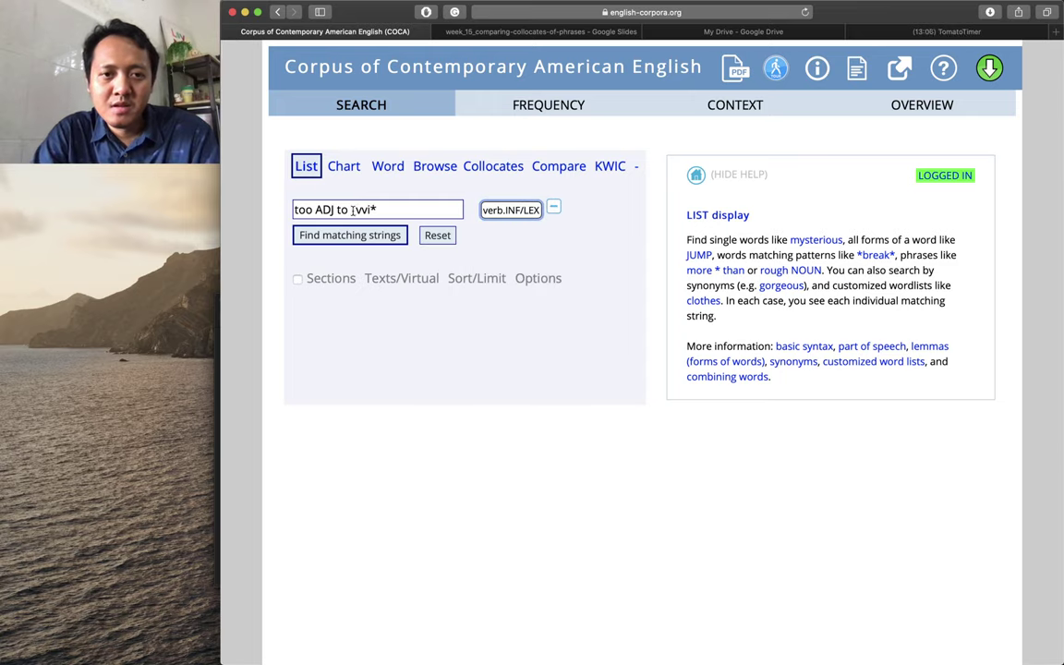
click(352, 210)
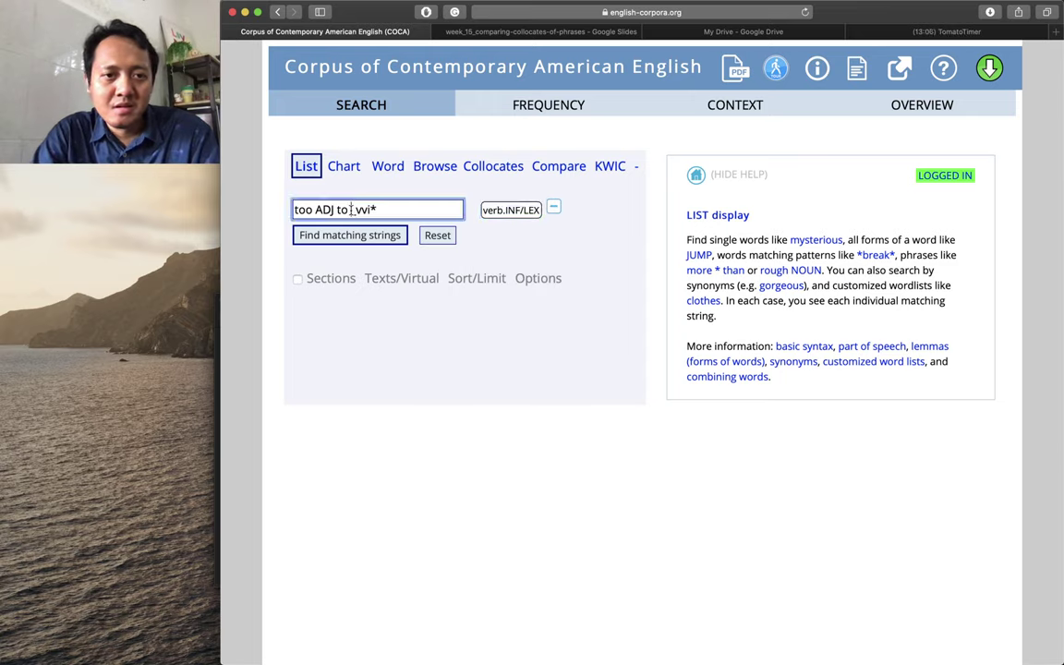
click(367, 263)
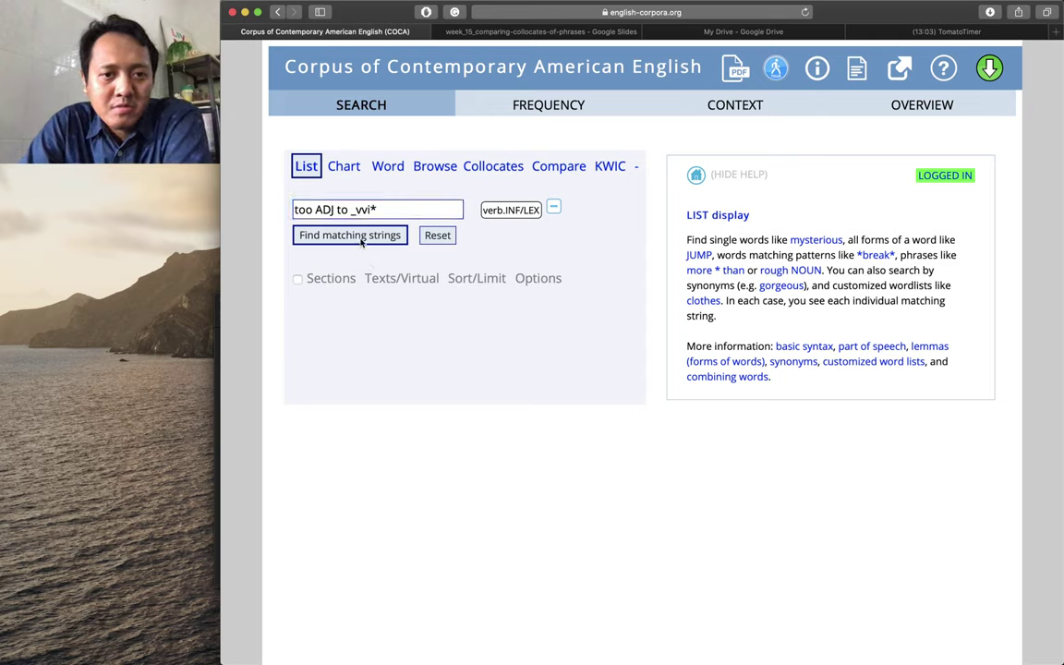
click(359, 239)
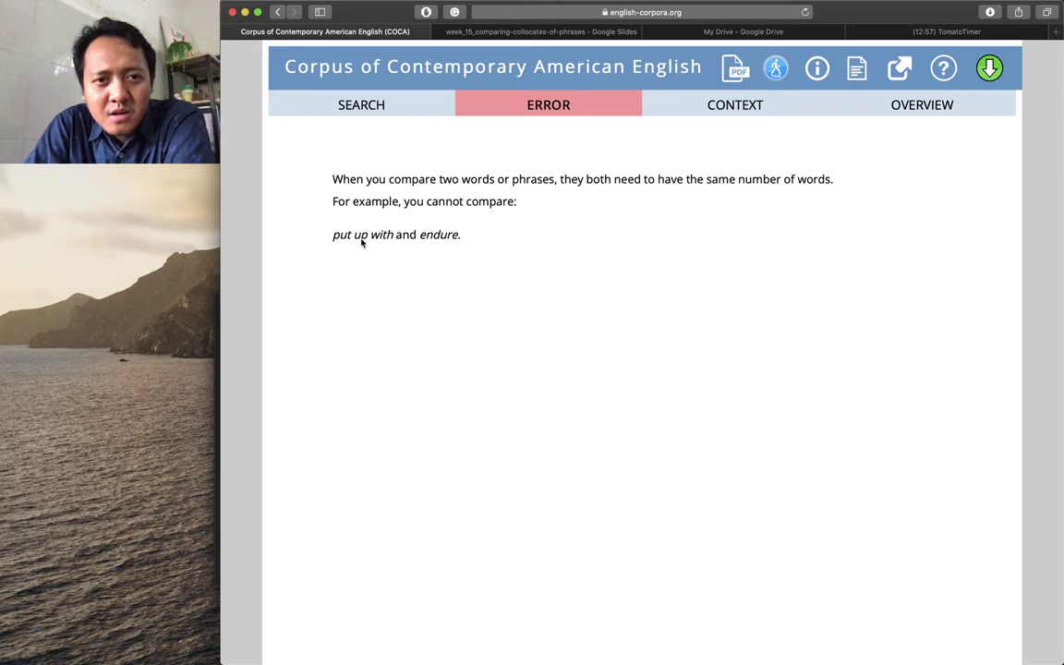
Reset the form, enter 'too ADJ to _vvi*' using the autofill suggestion, and find matching strings
click(361, 104)
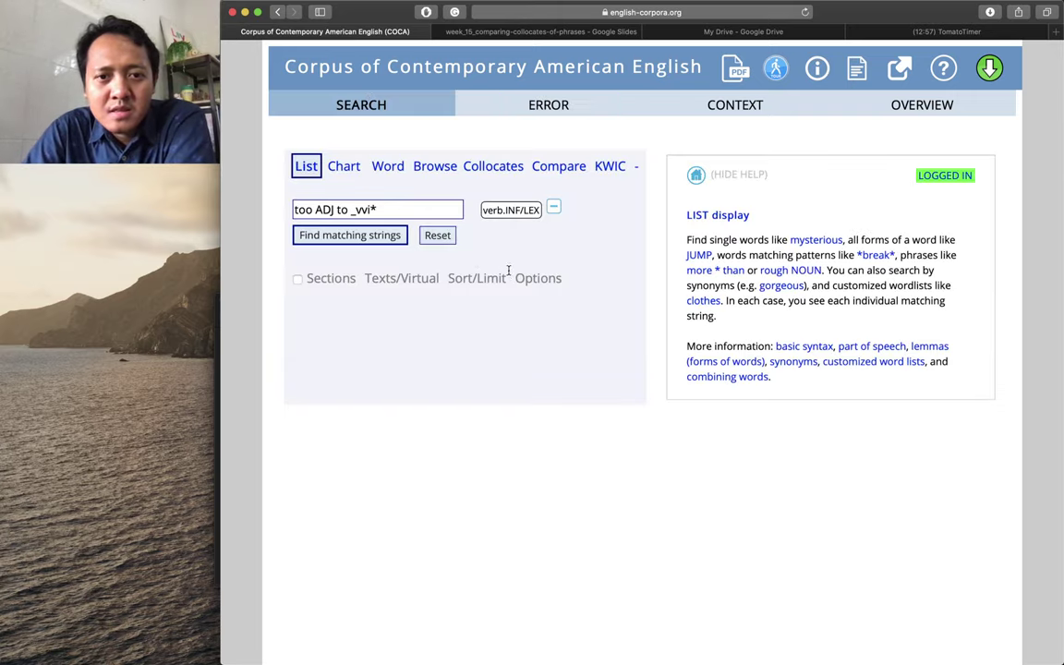
click(437, 236)
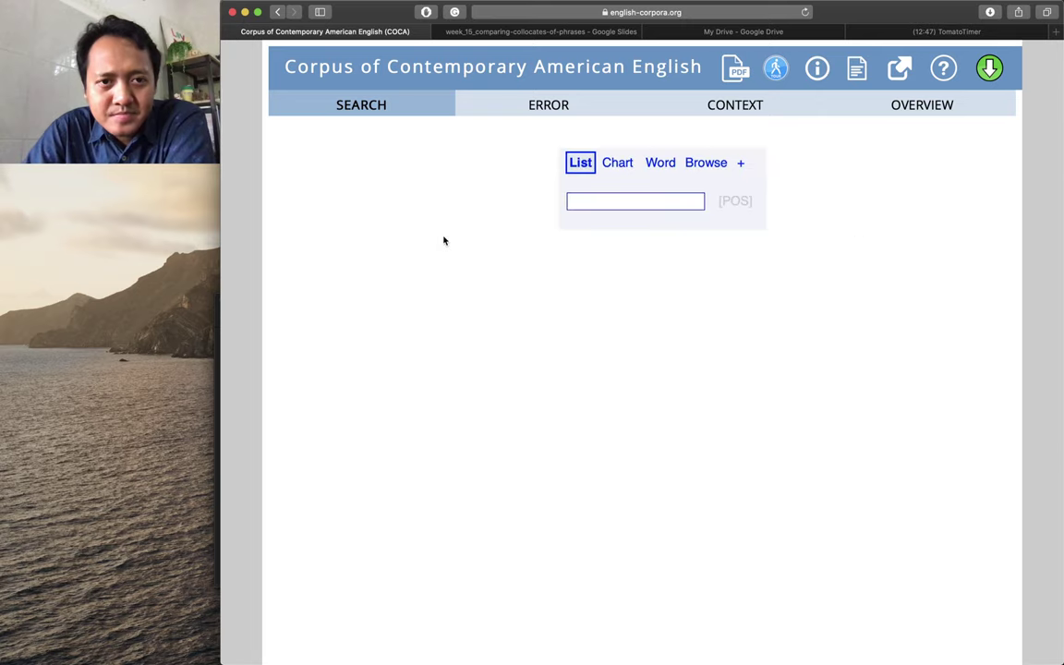
click(404, 213)
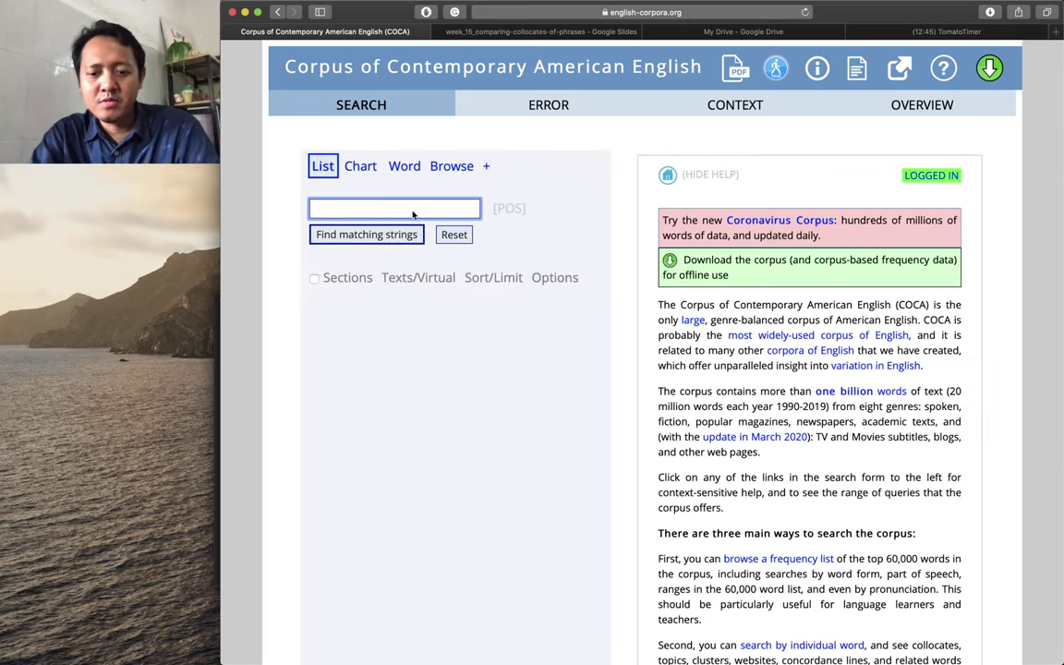
text(too )
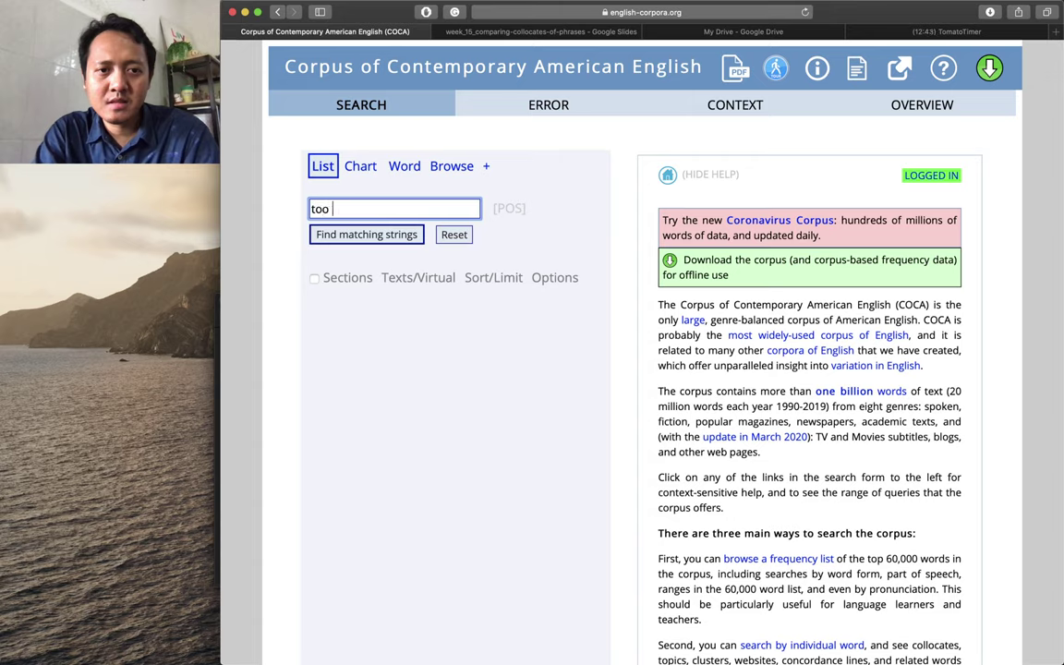
text(ADJ to _vvi*)
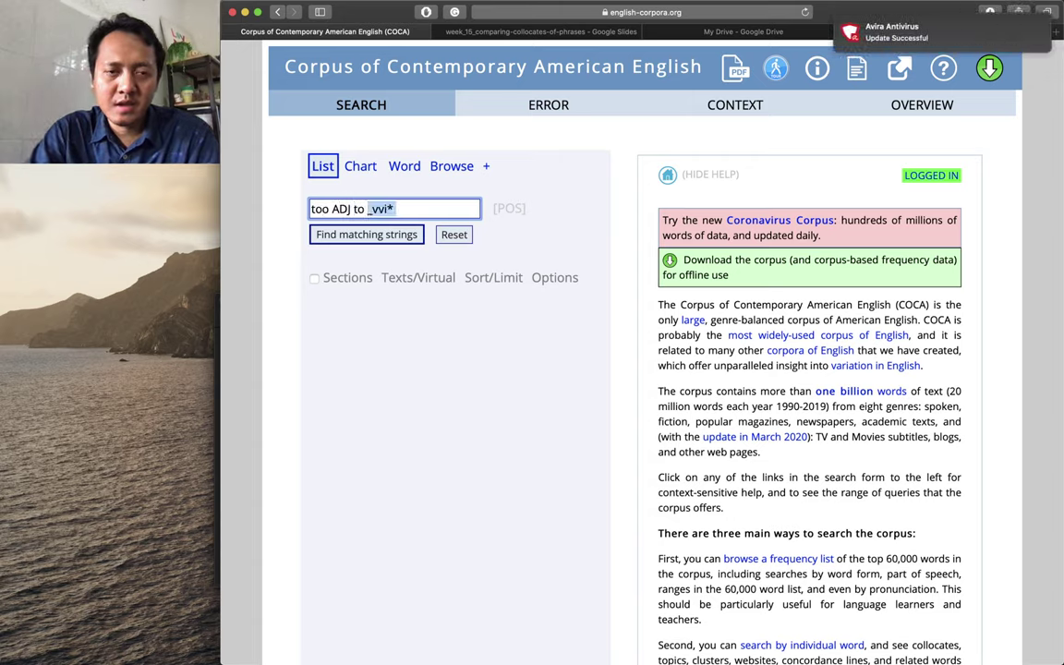
click(421, 209)
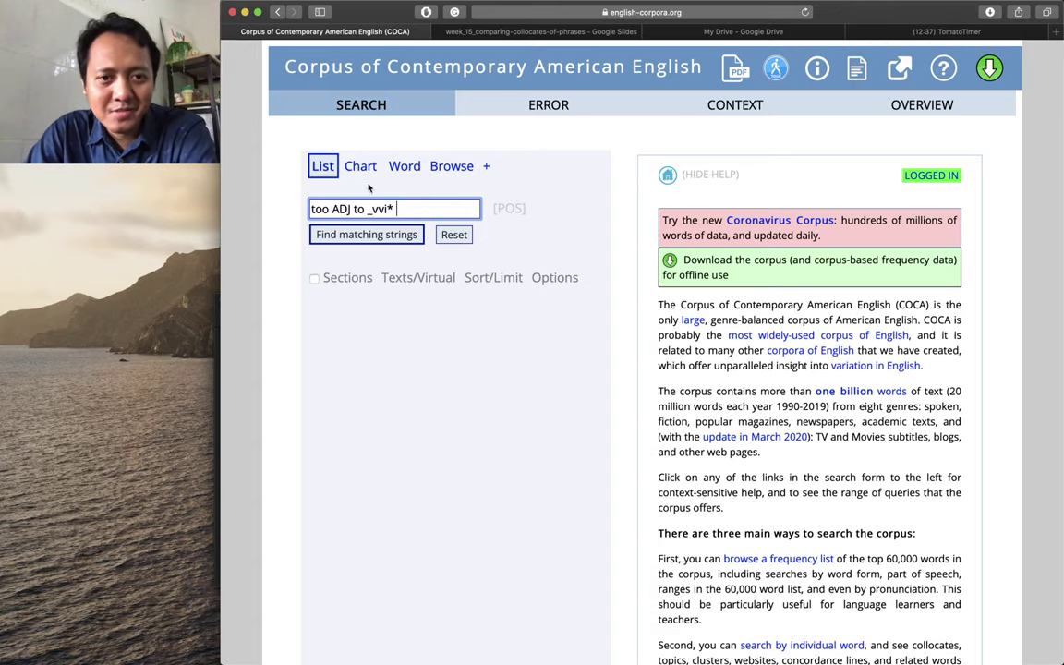
click(370, 237)
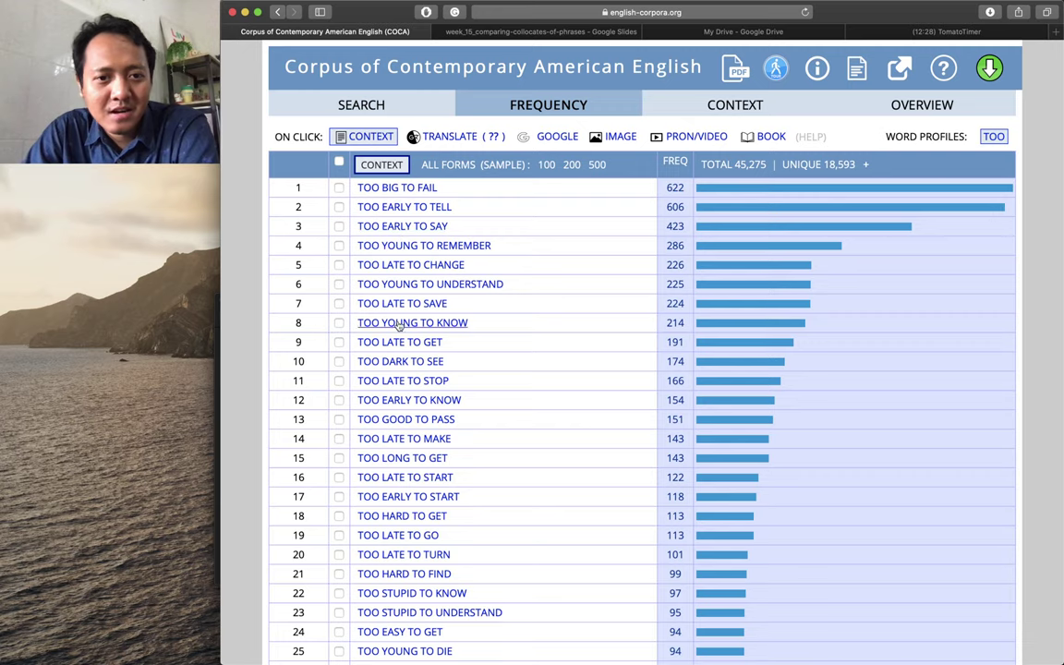
Review the frequency list headed by 'too big to fail' (622), then go back to the search form
scroll(398, 340, up, 1)
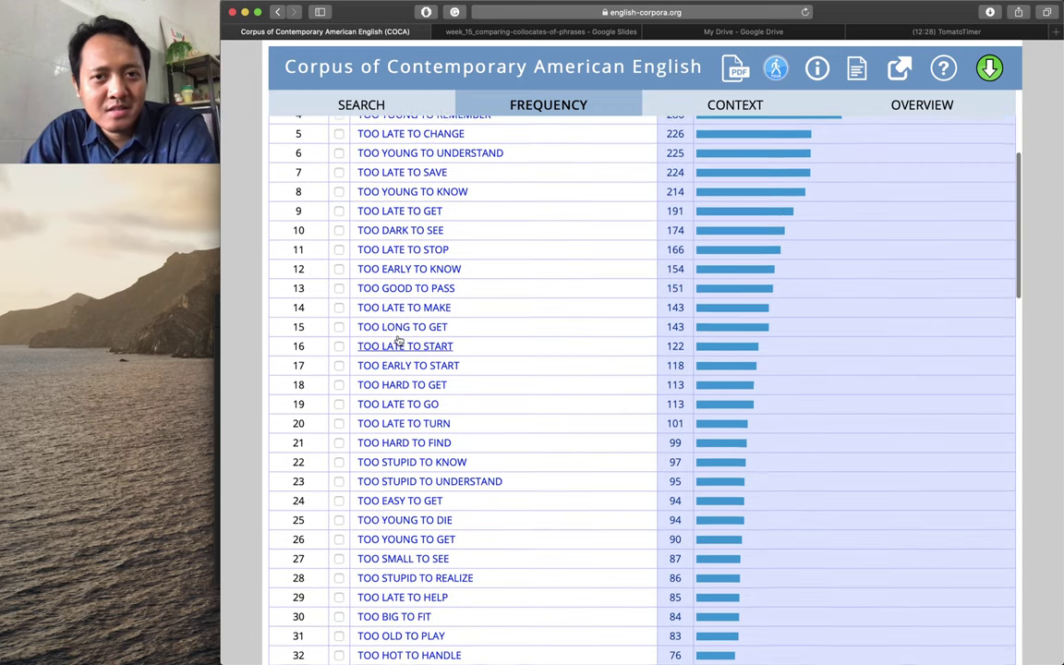
scroll(398, 340, up, 2)
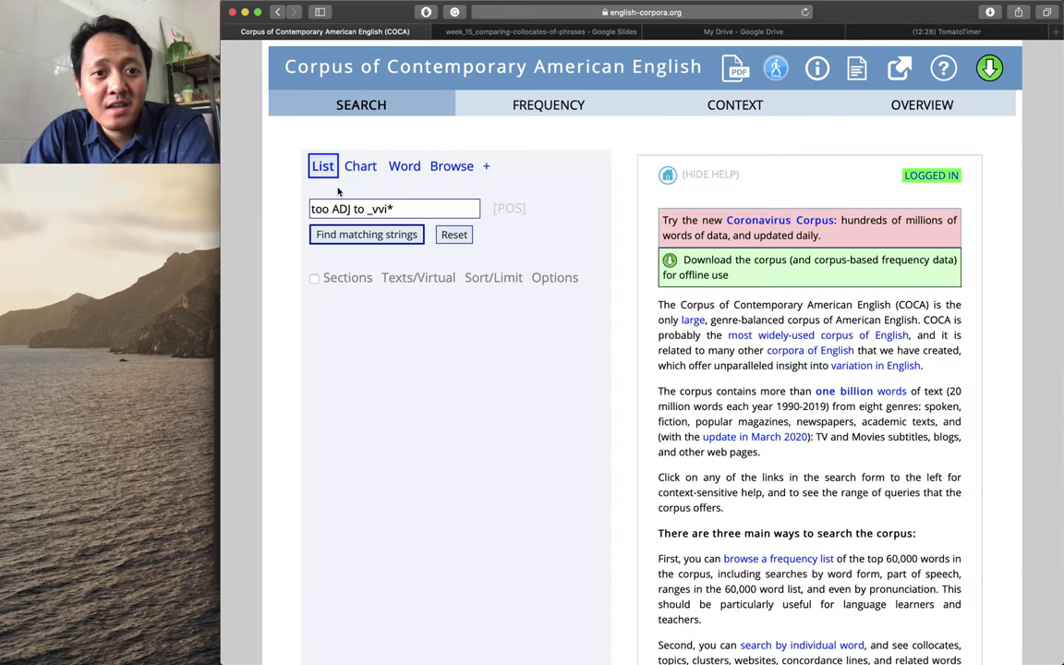
click(515, 108)
scroll(401, 367, down, 7)
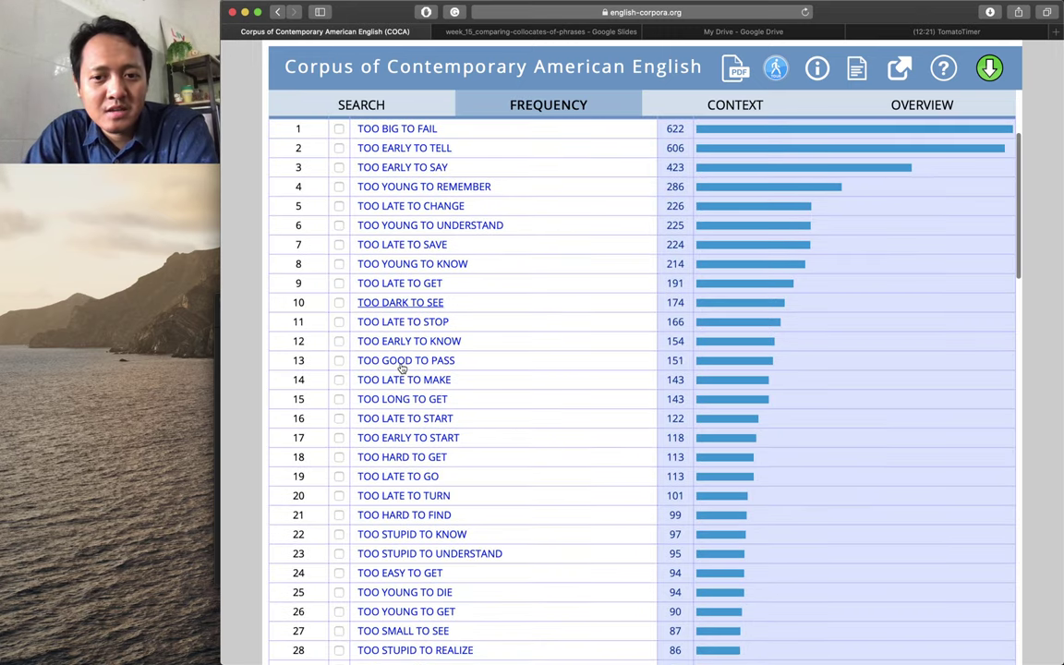
scroll(402, 368, down, 4)
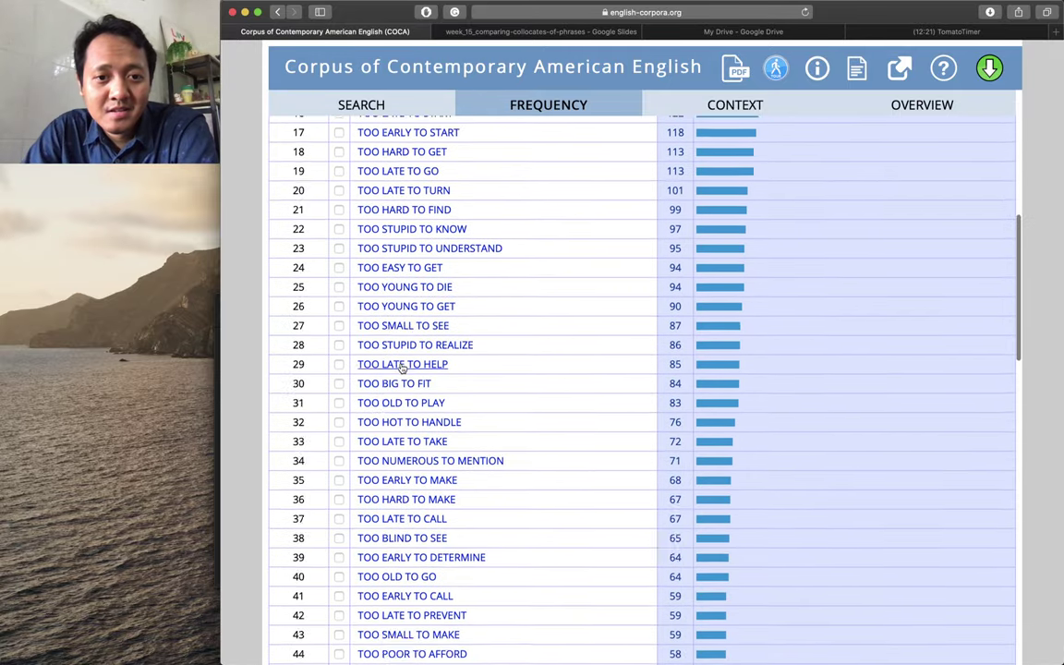
scroll(402, 368, up, 4)
scroll(402, 367, up, 3)
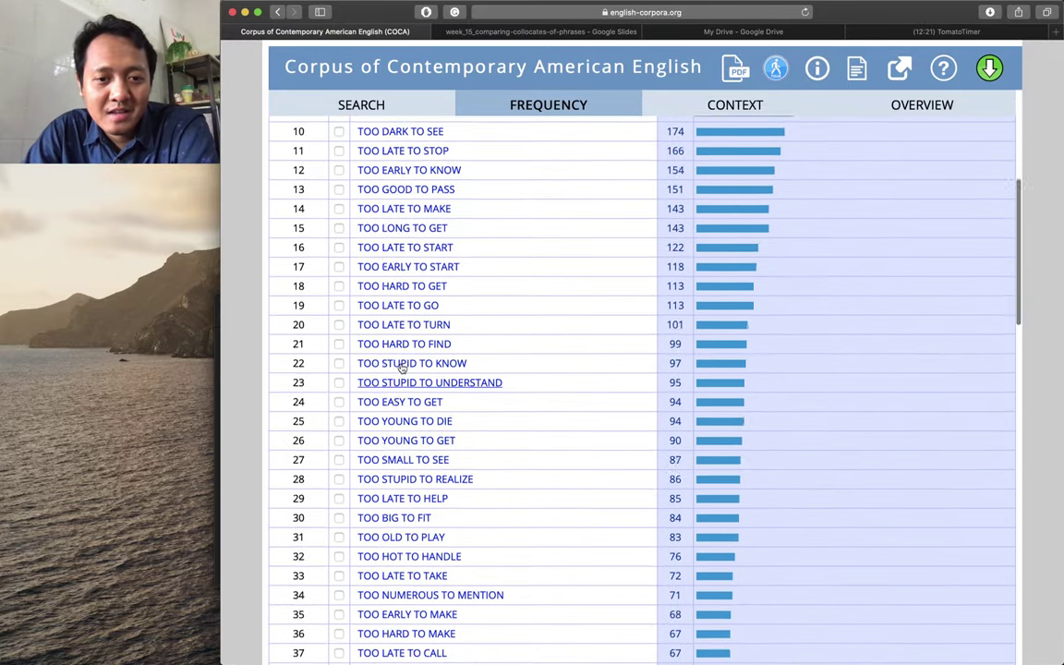
scroll(402, 367, up, 4)
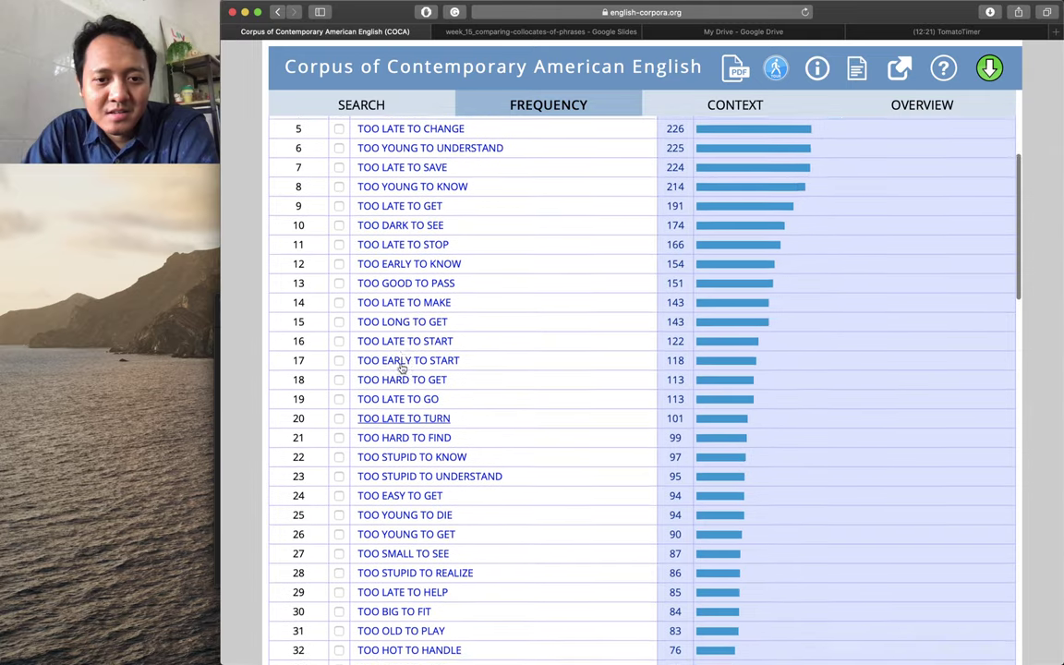
scroll(402, 368, up, 1)
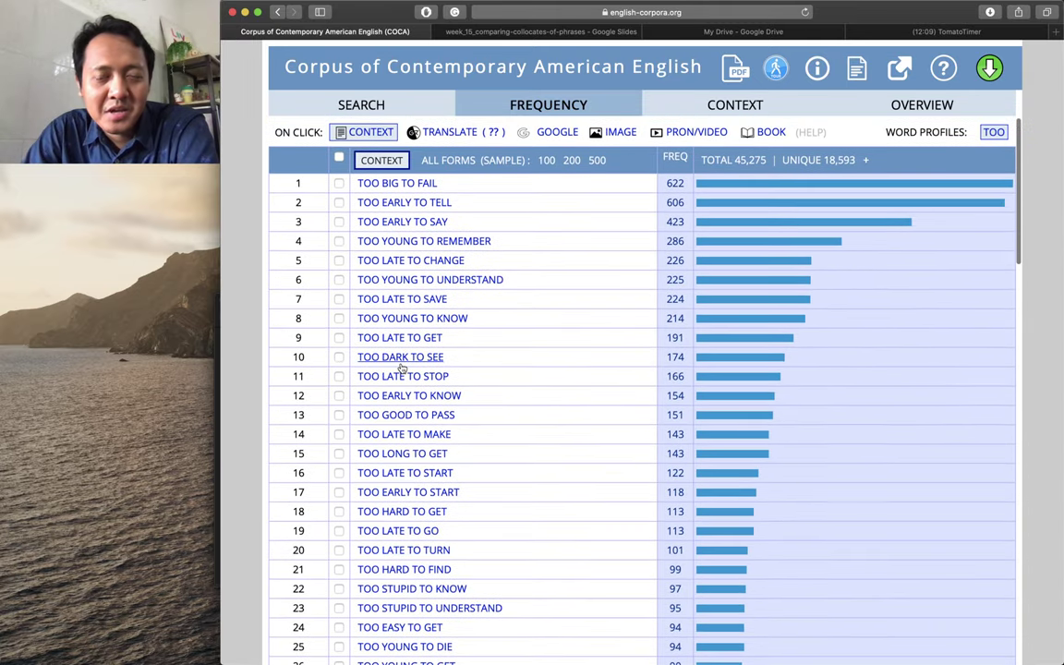
click(361, 104)
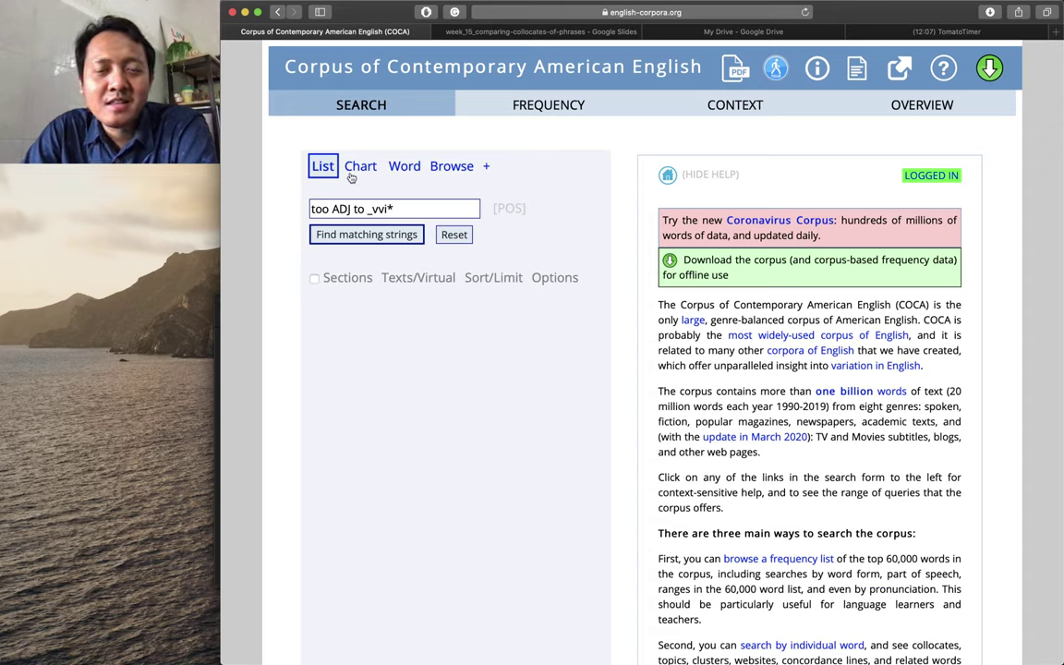
click(144, 455)
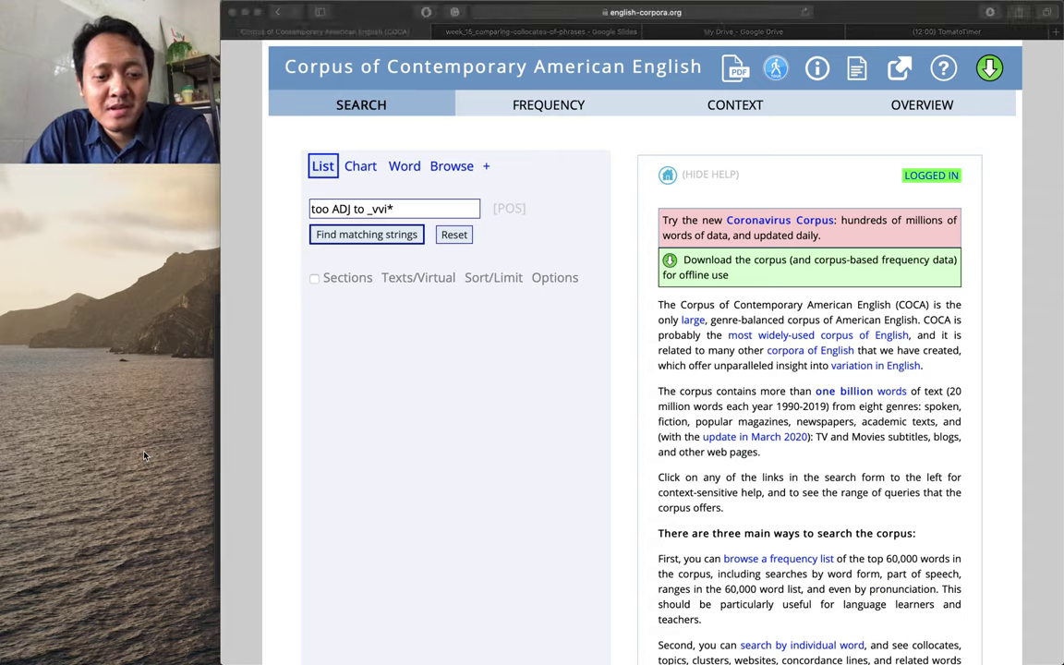